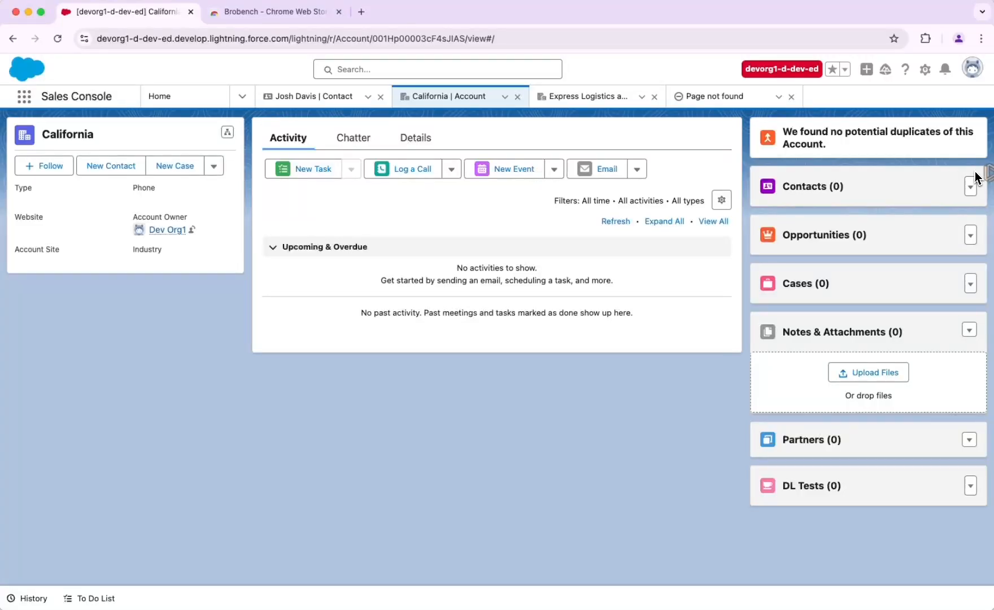
Open the Brobench panel on the California account and try to save a confirmed master password.
click(986, 177)
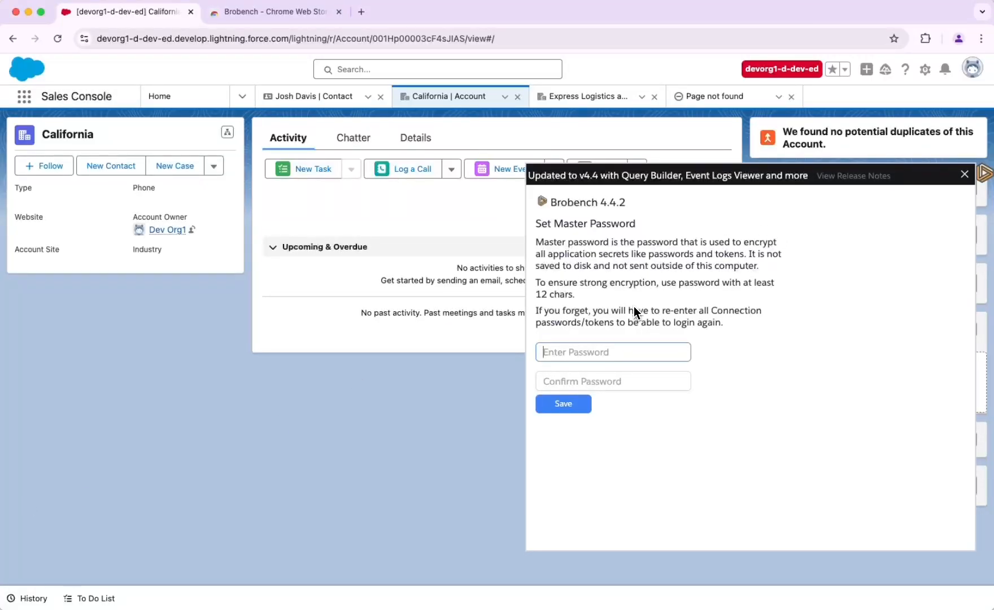
text(***********)
click(581, 377)
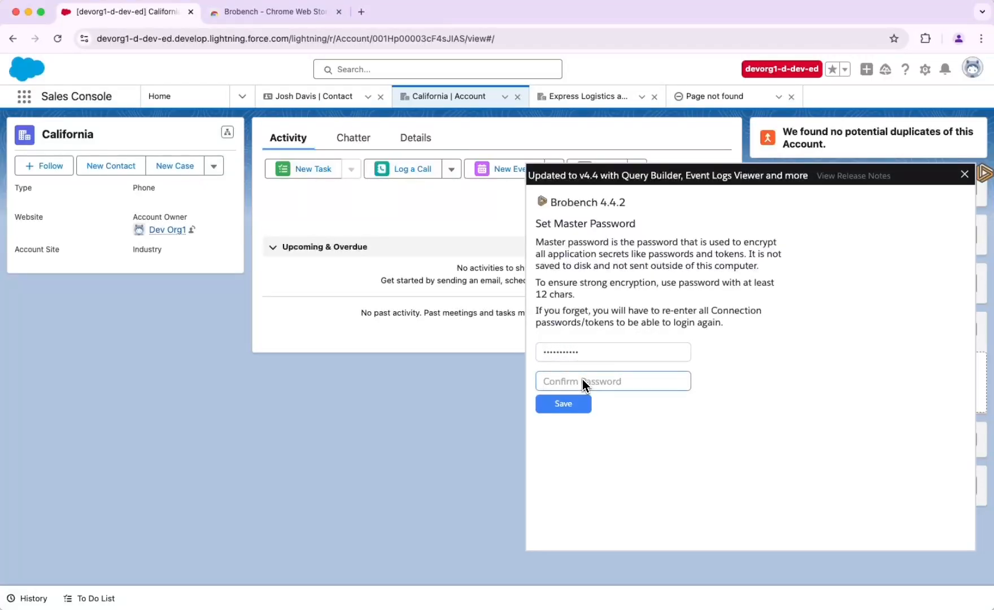
text(***********)
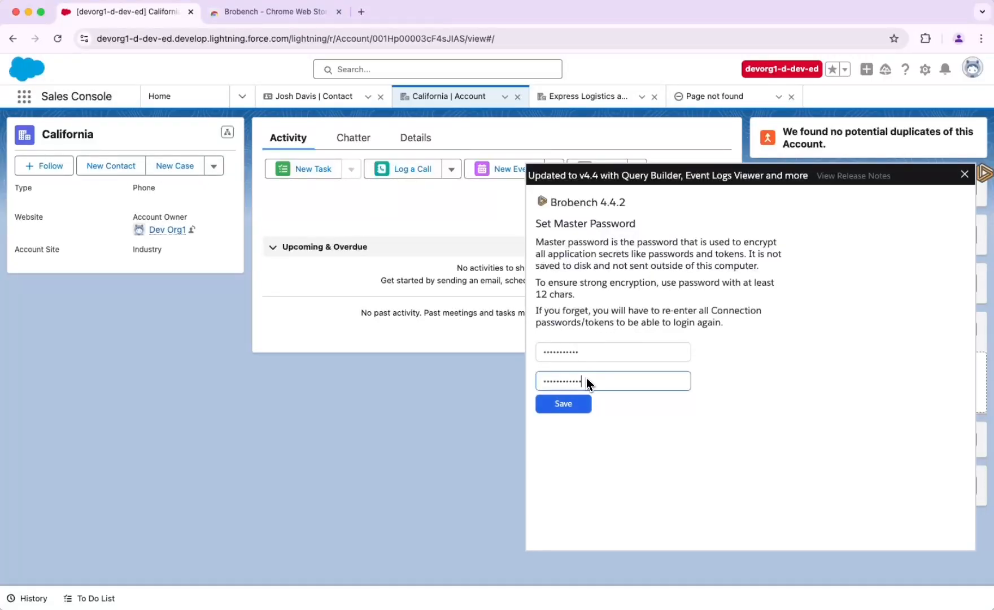
click(574, 405)
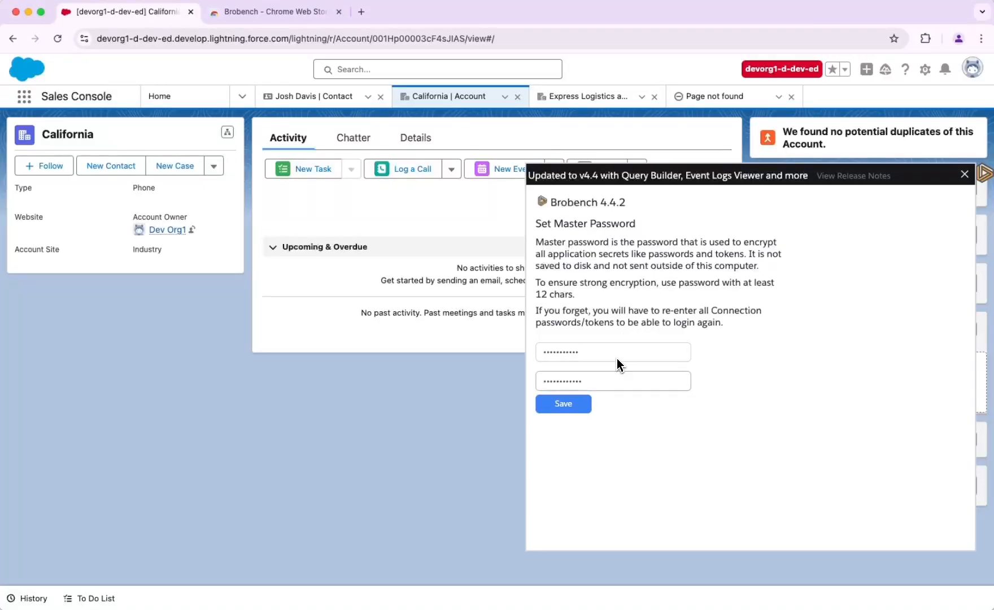
Re-enter matching master passwords of at least 12 characters in the password and confirmation fields and save them.
click(609, 381)
click(597, 352)
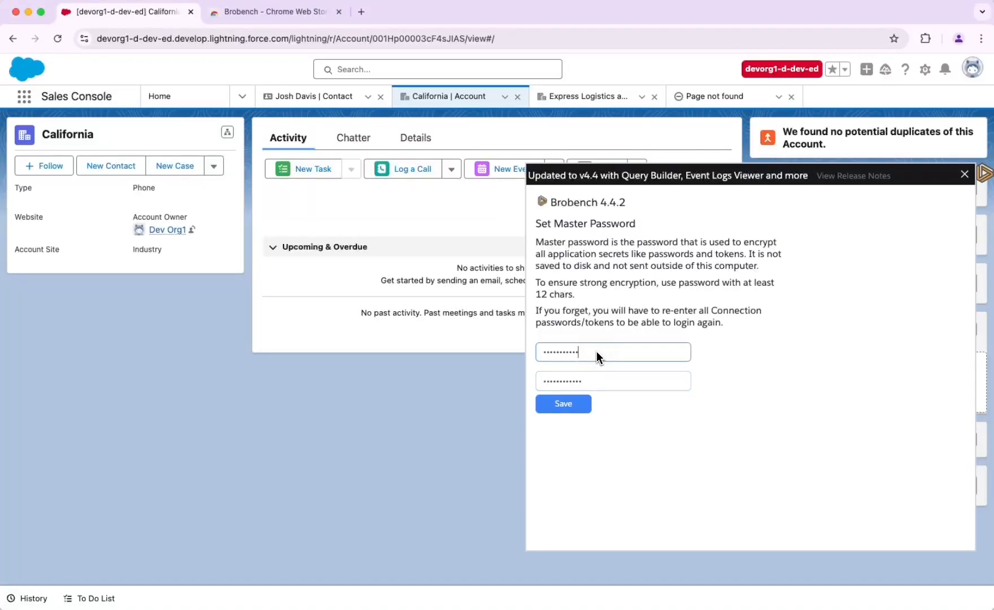
double_click(591, 352)
text(***********)
double_click(610, 383)
key(BackSpace)
text(************)
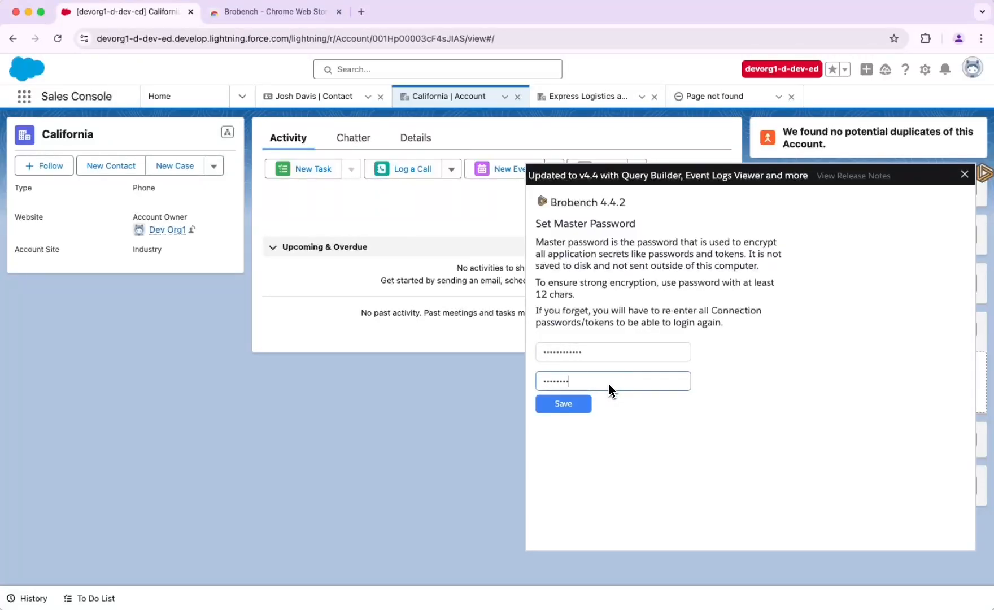
click(571, 402)
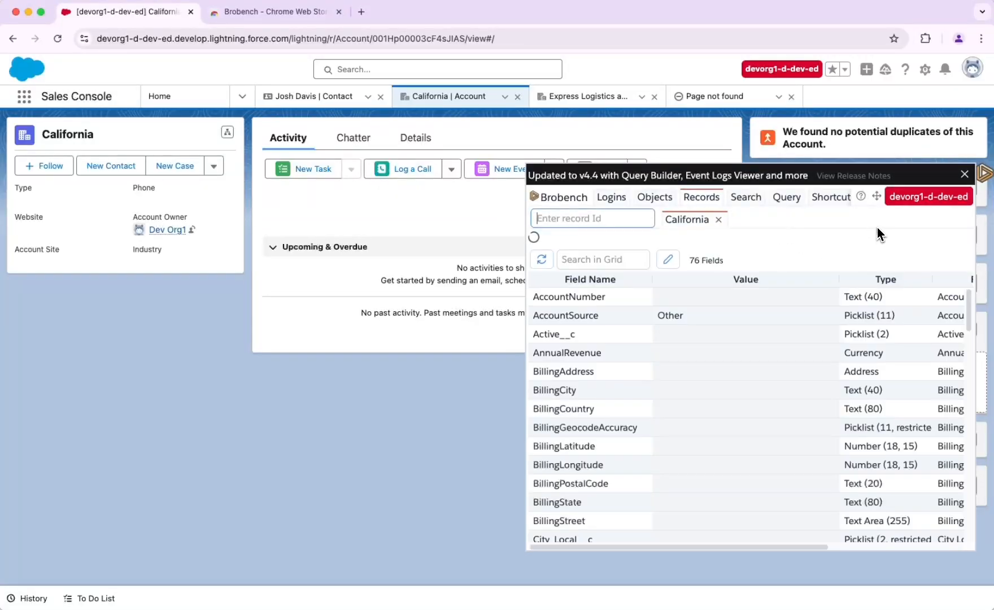
Dismiss the version update notice, and close and reopen the Brobench panel.
click(965, 175)
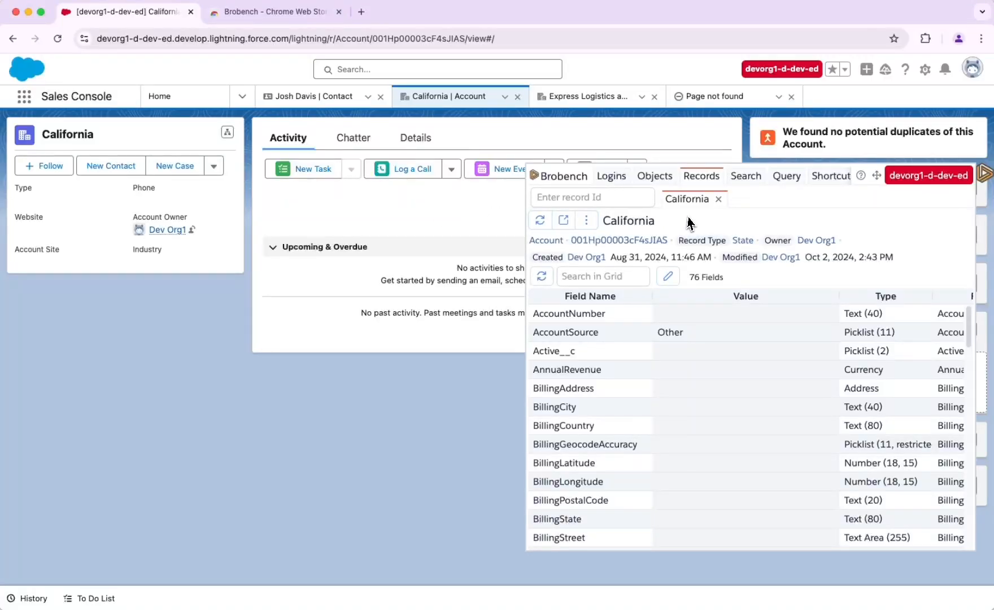
click(984, 180)
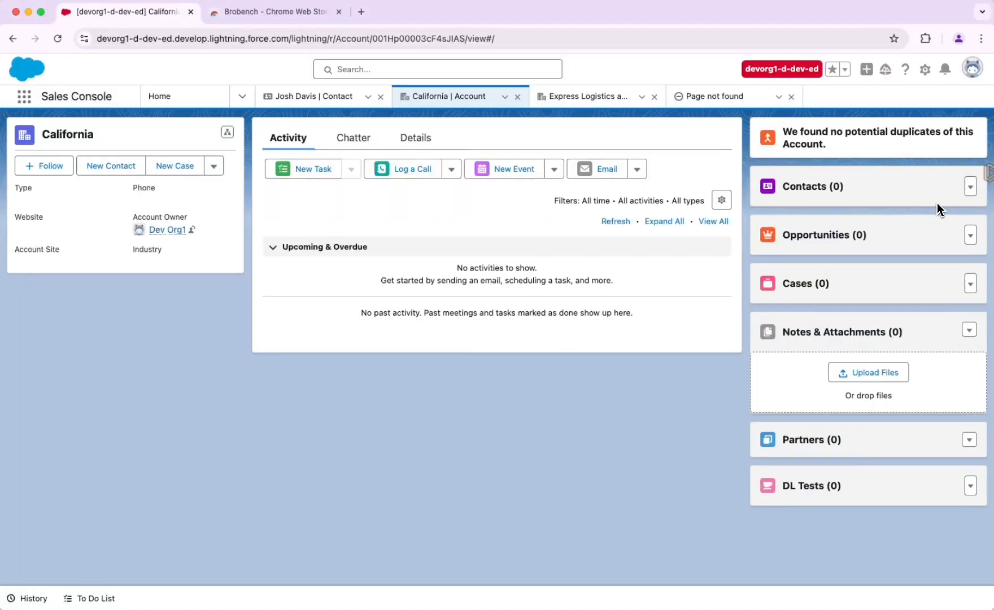
click(984, 180)
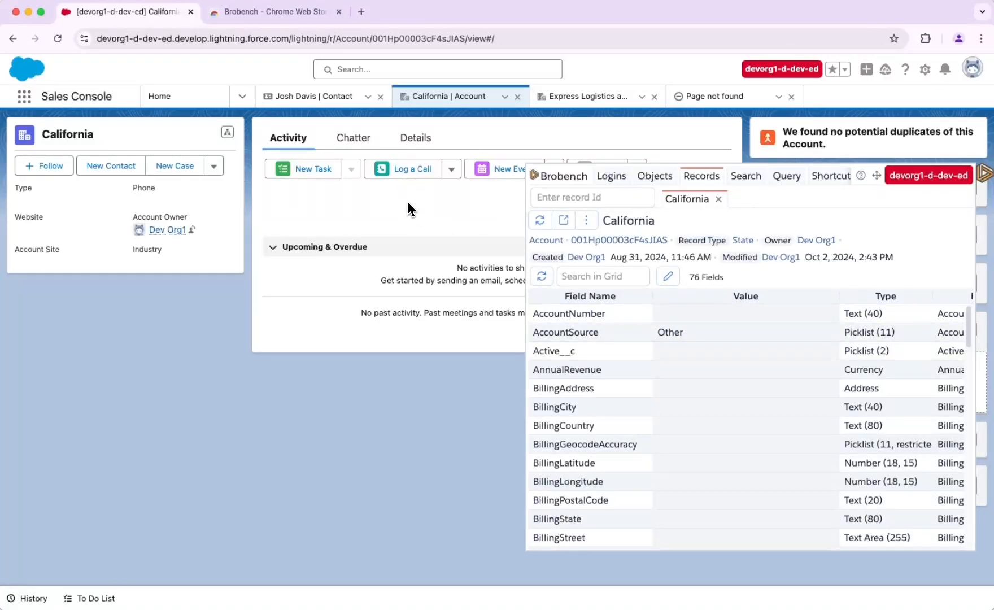
Switch between the Express Logistics contact and the California account, ending on the contact, and examine its fields in Brobench.
click(560, 104)
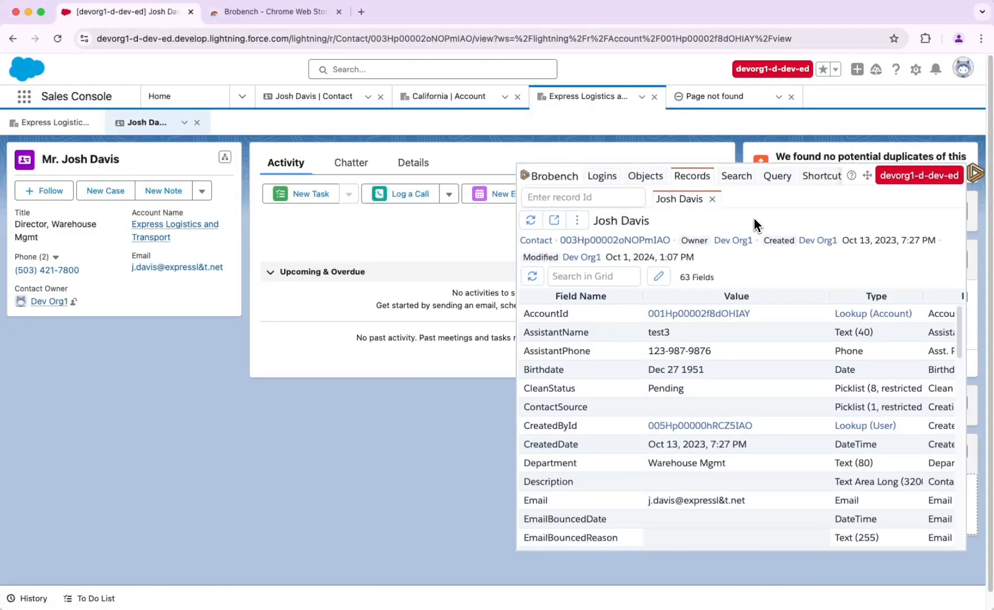
click(453, 97)
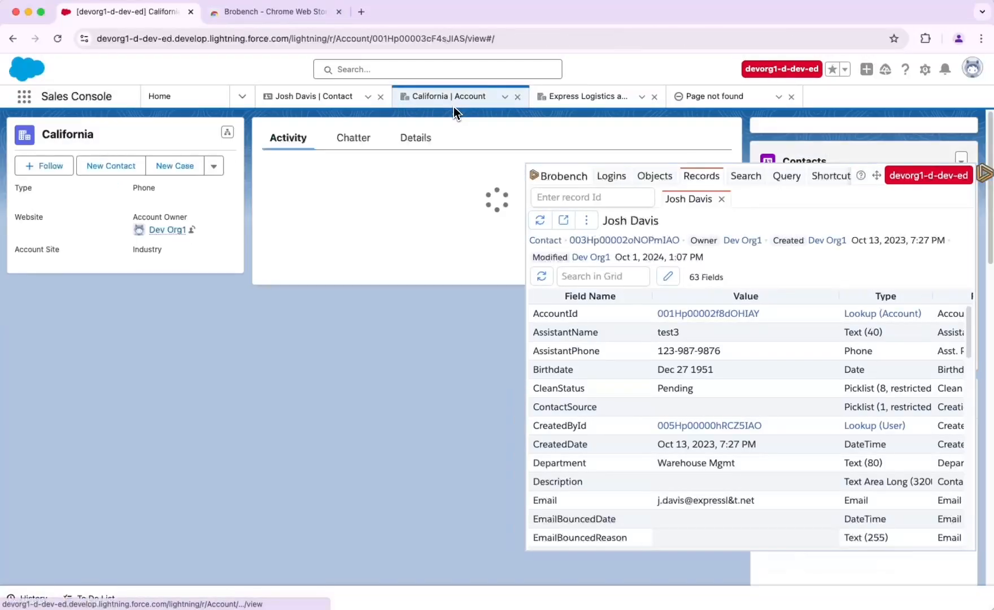
click(603, 105)
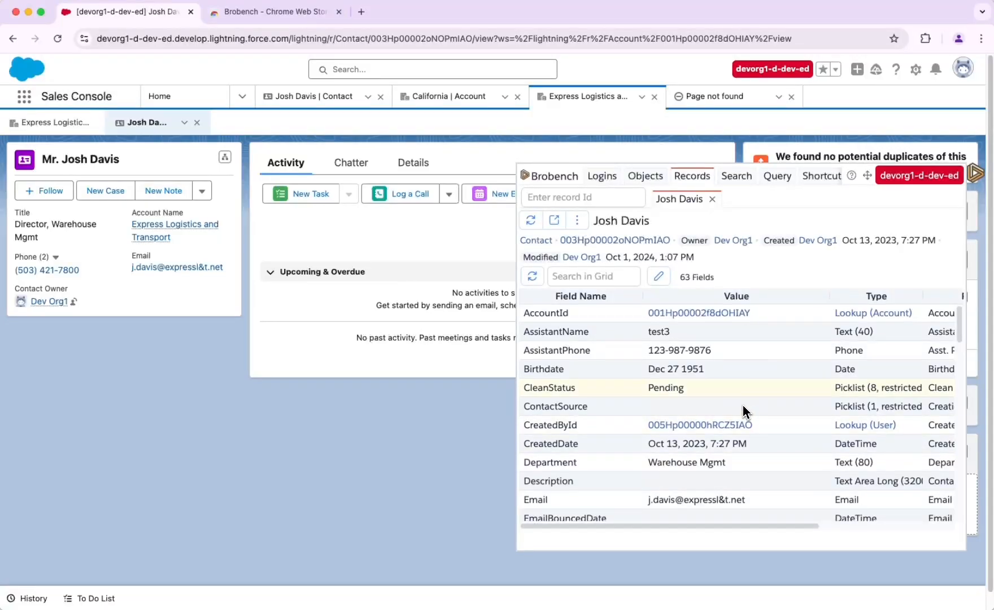
scroll(734, 402, down, 10)
scroll(727, 395, up, 10)
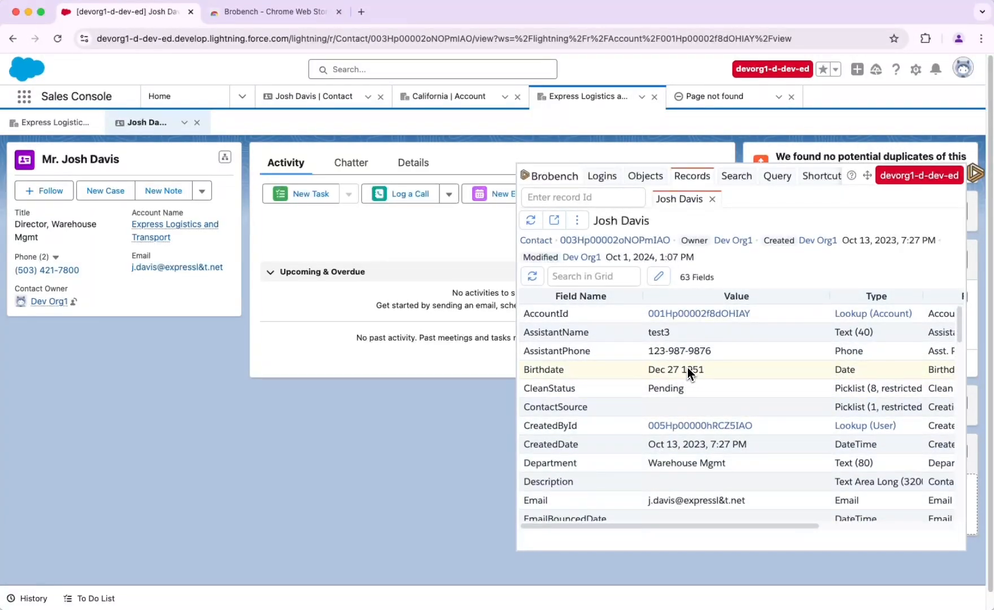
Filter the contact's fields by "fir" and append " 3" to the FirstName value.
click(599, 278)
text(fir)
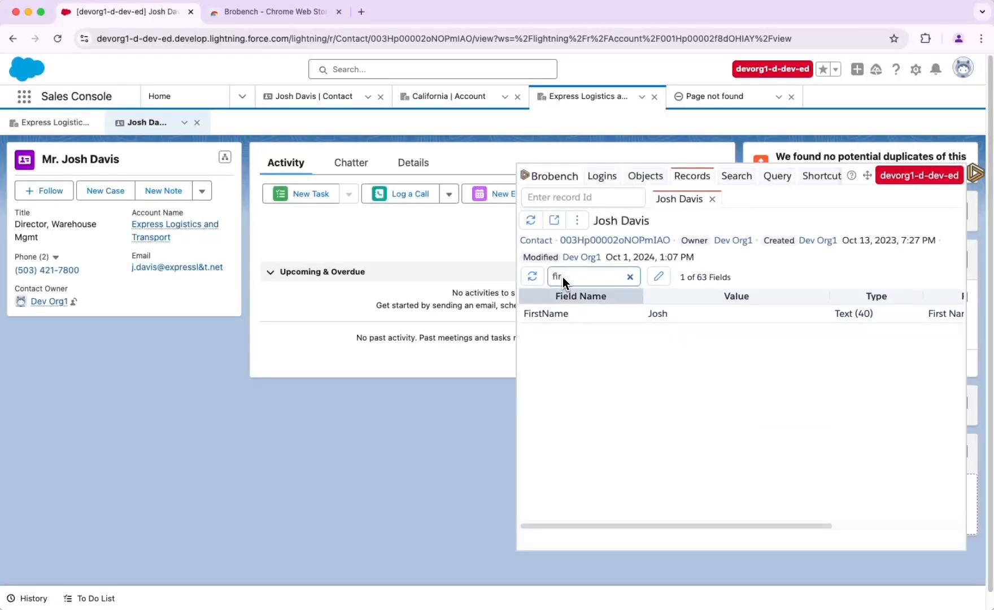
click(664, 310)
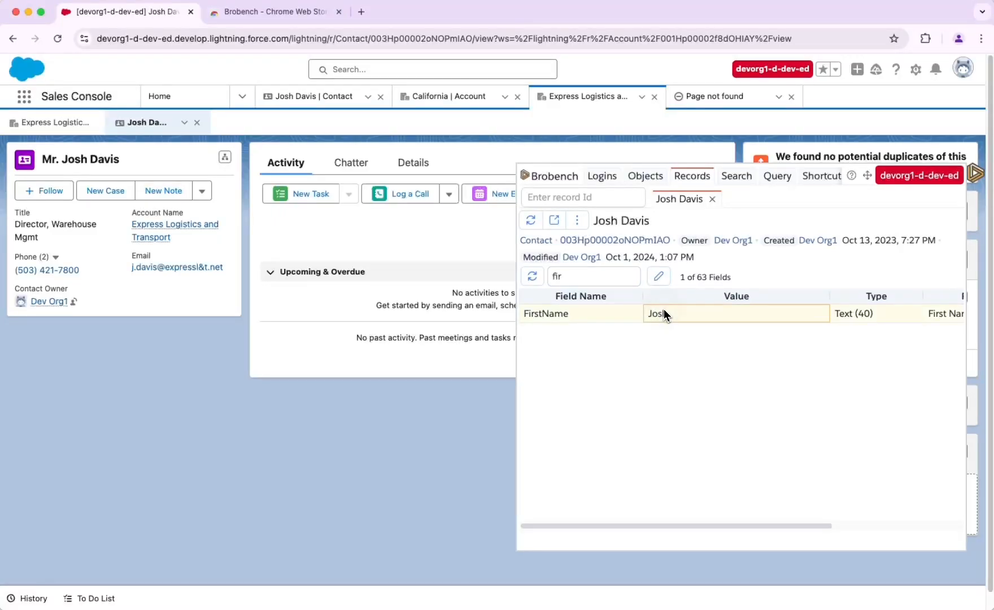
double_click(664, 309)
text(3)
click(640, 314)
click(732, 276)
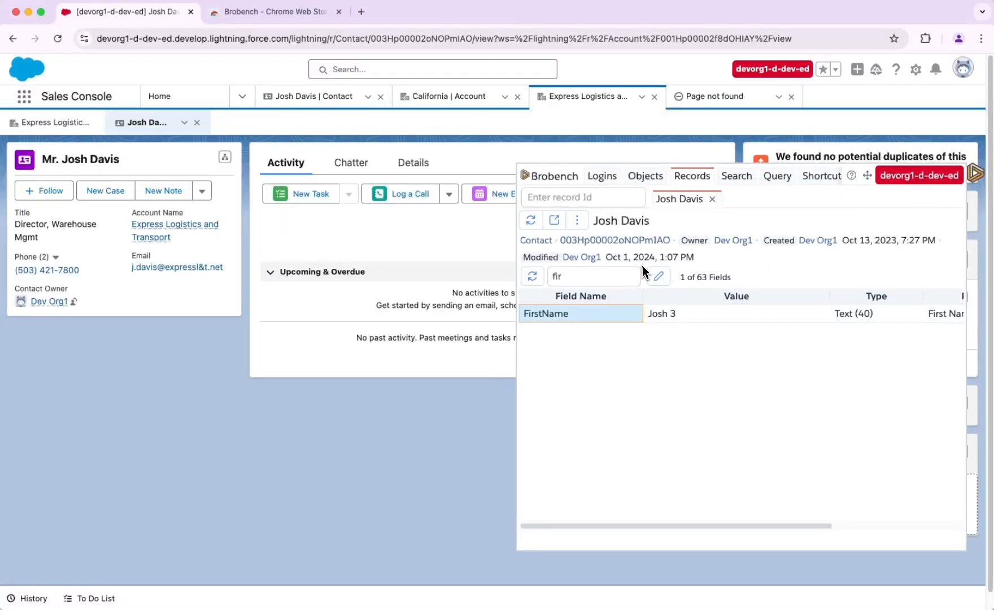
Clear the field filter and open the account linked in AccountId to review its fields and record actions.
drag(622, 277, 525, 283)
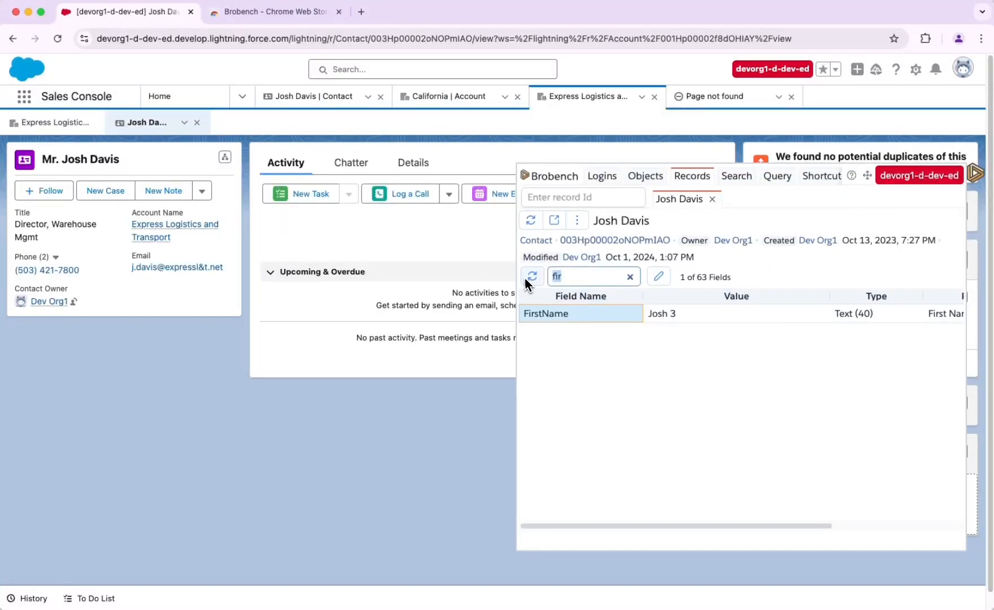
key(BackSpace)
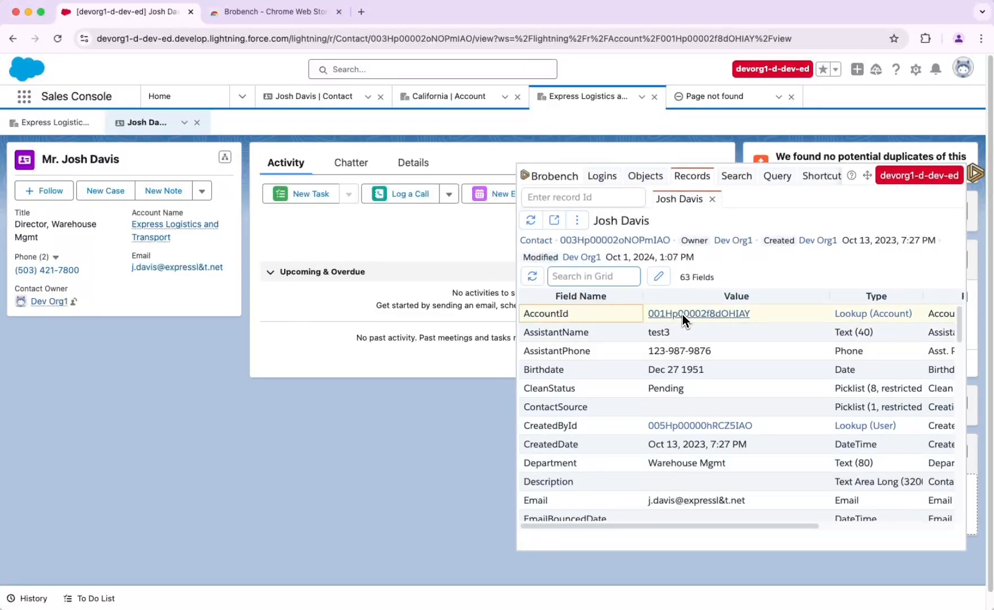
click(683, 314)
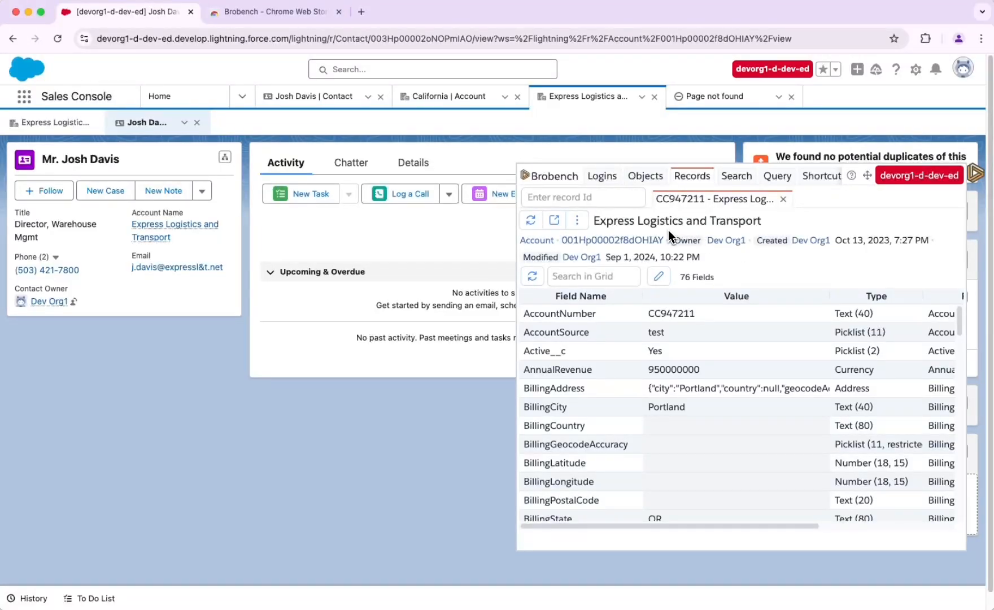
scroll(701, 344, down, 20)
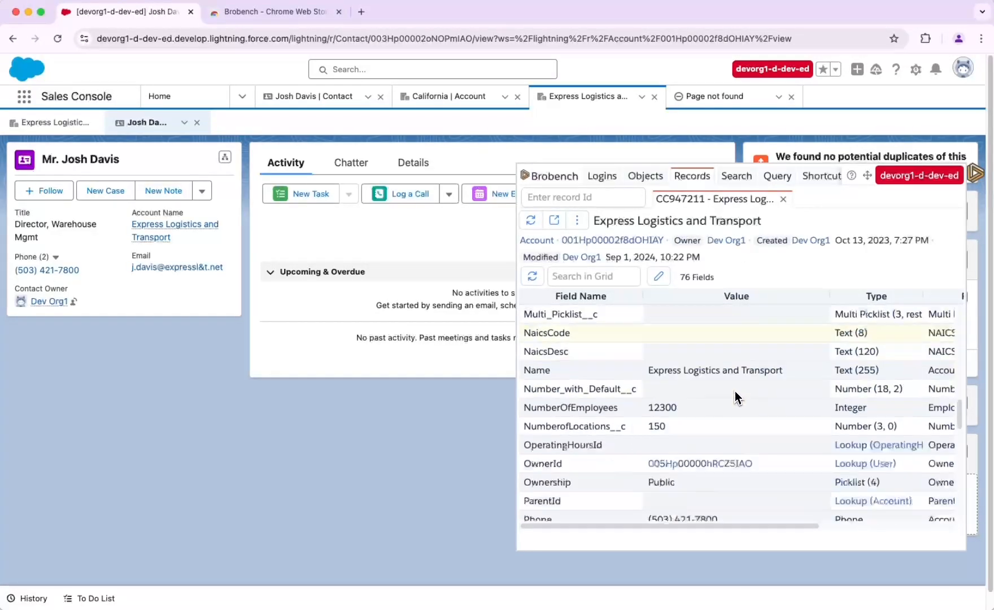
scroll(731, 401, up, 20)
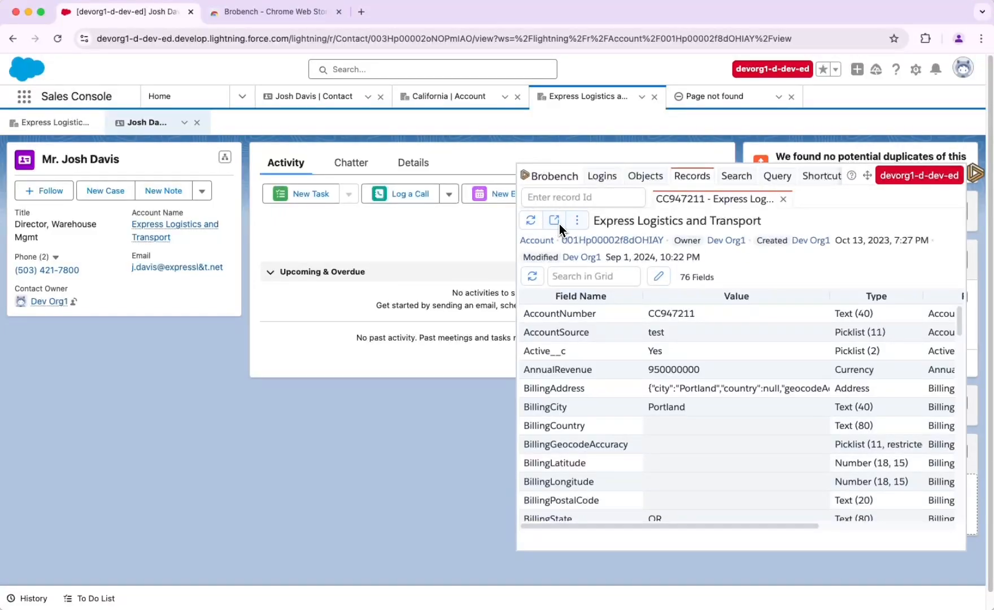
click(578, 222)
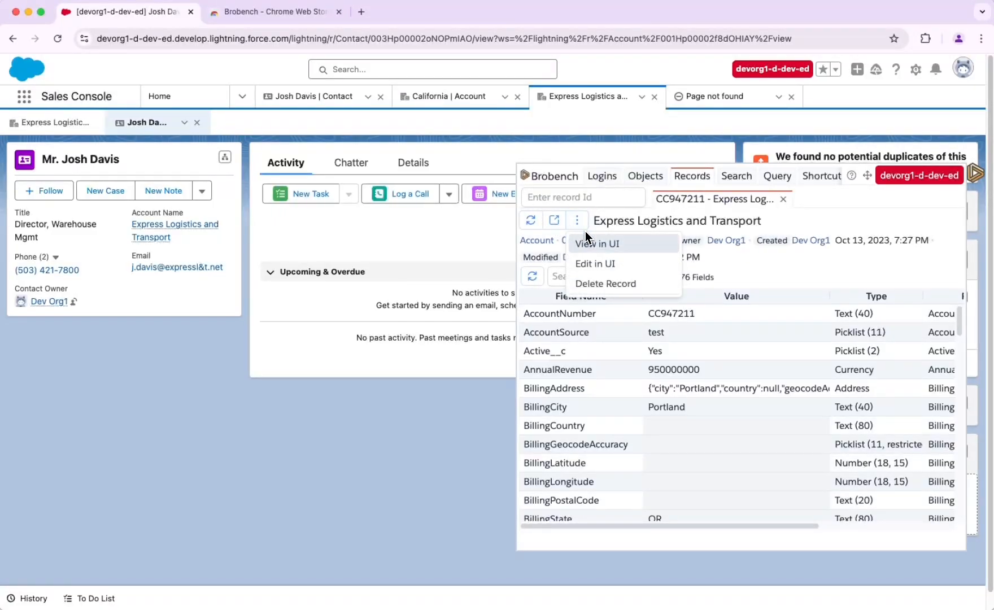
click(630, 225)
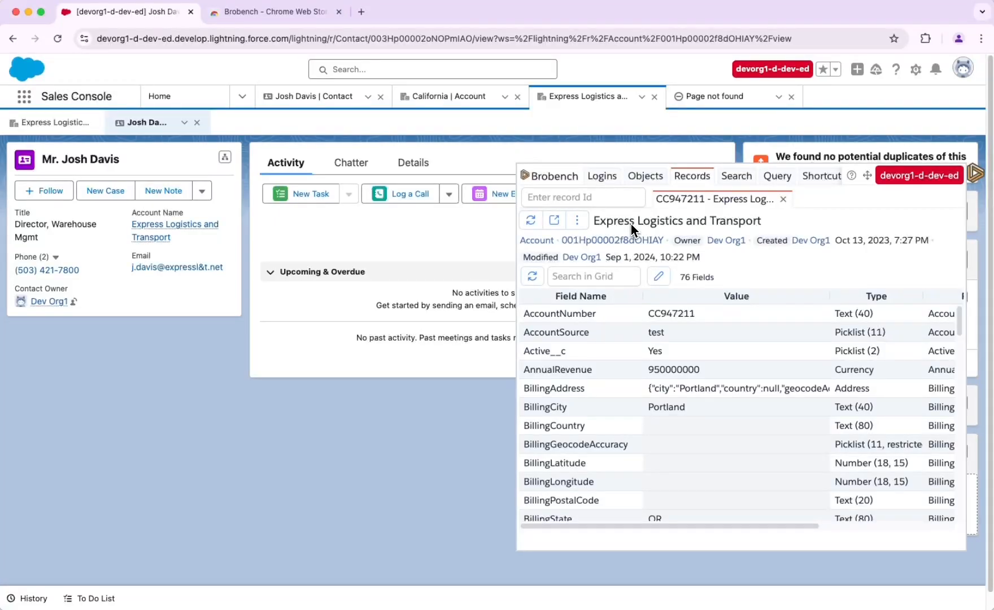
Open the Account object's definition and examine its fields and child relationships.
click(534, 241)
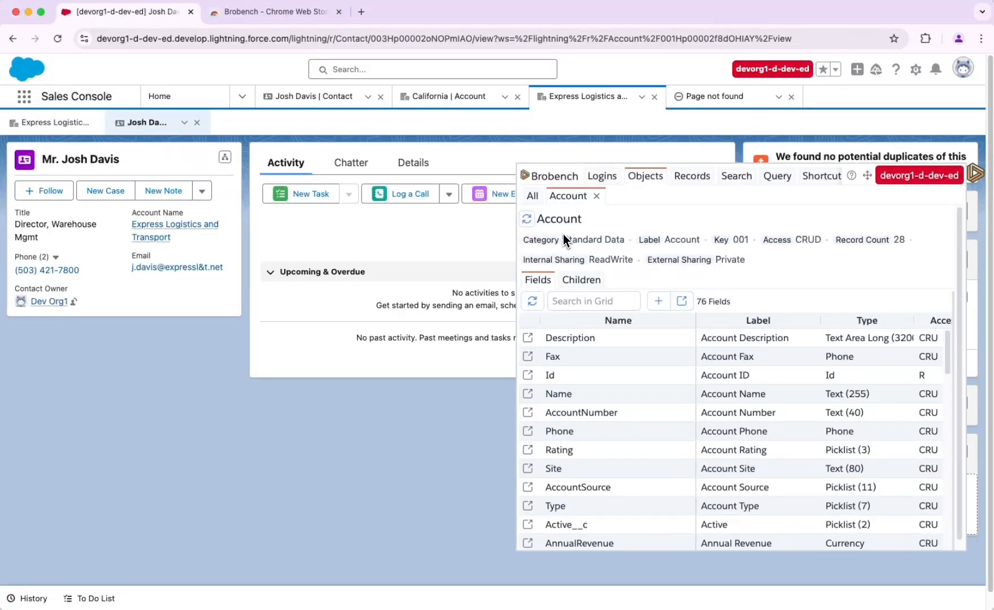
scroll(717, 424, down, 10)
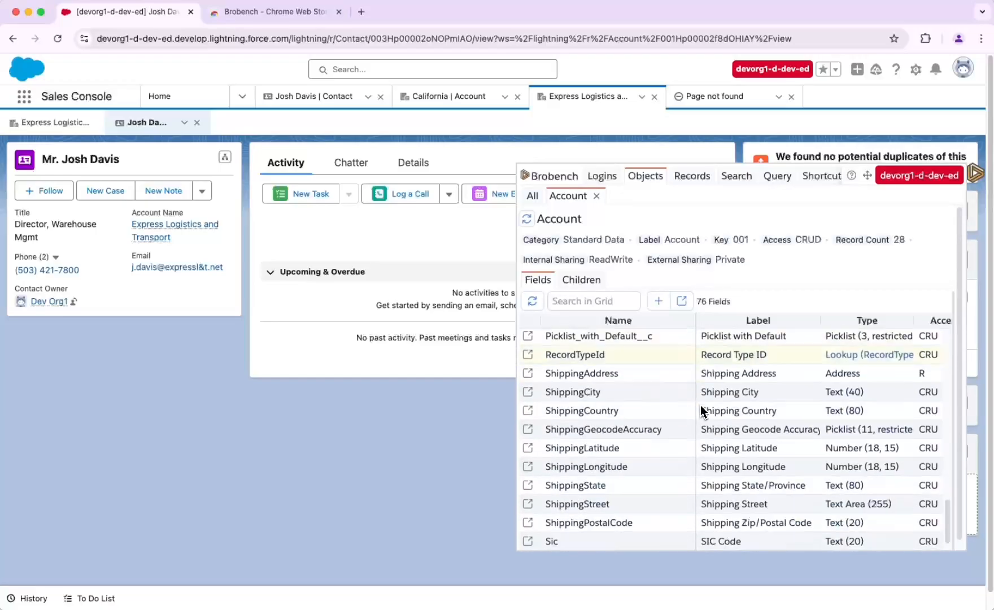
scroll(700, 407, down, 3)
scroll(598, 349, up, 15)
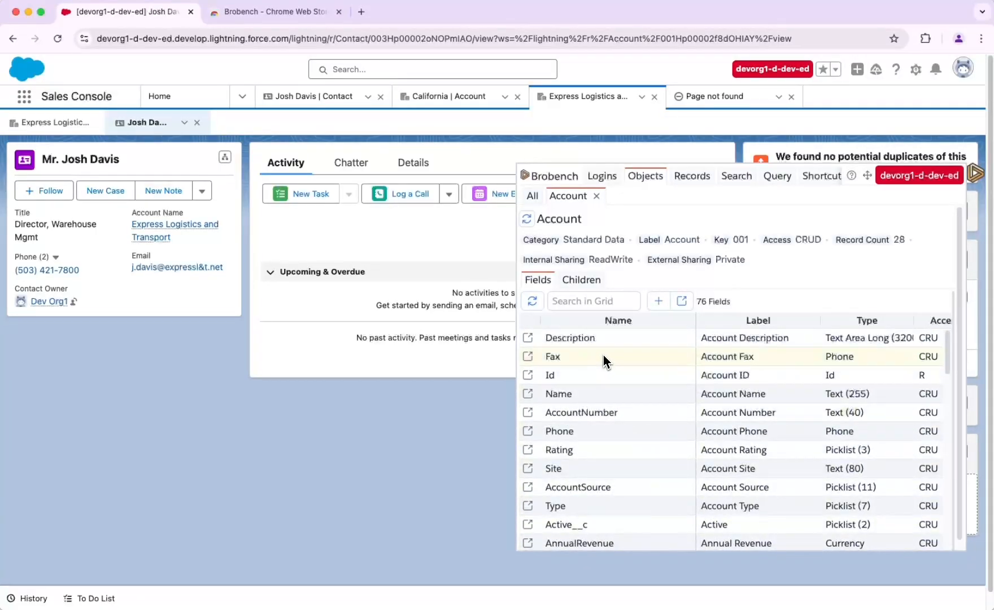
click(582, 280)
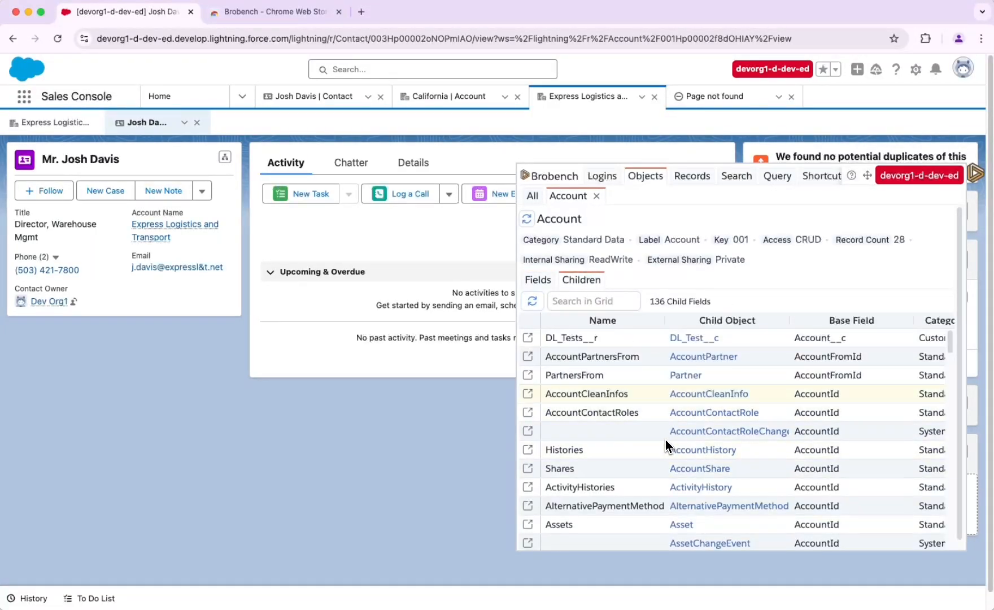
click(546, 283)
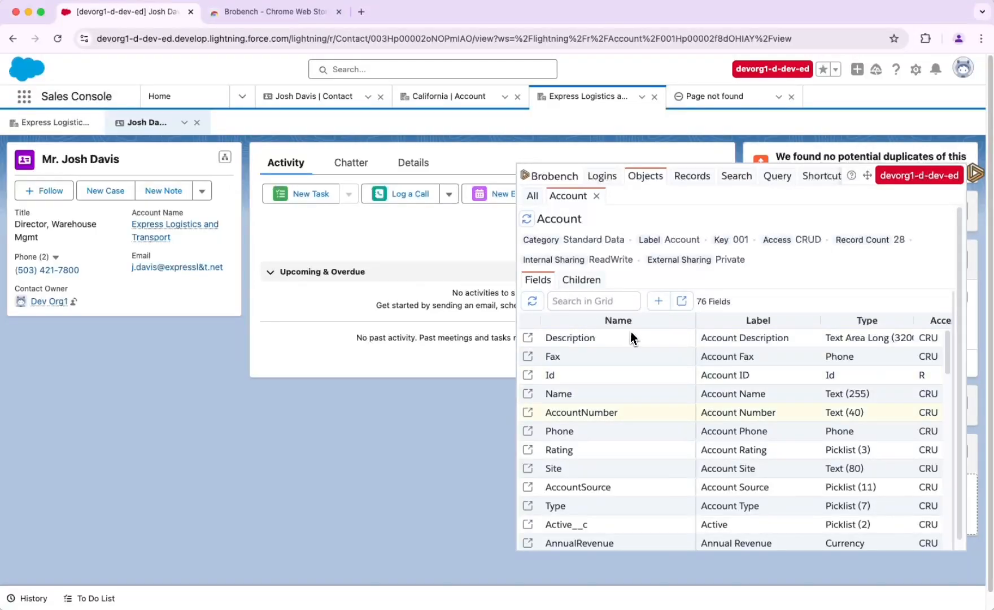
Return to the Express Logistics and Transport record, highlight its record ID, and open the owner's user record.
click(681, 179)
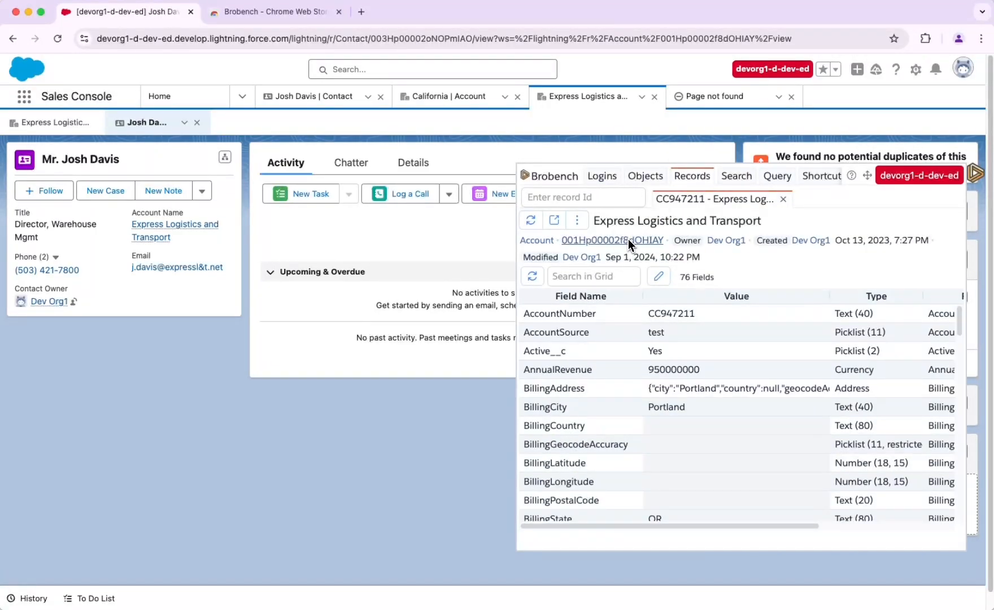
double_click(610, 239)
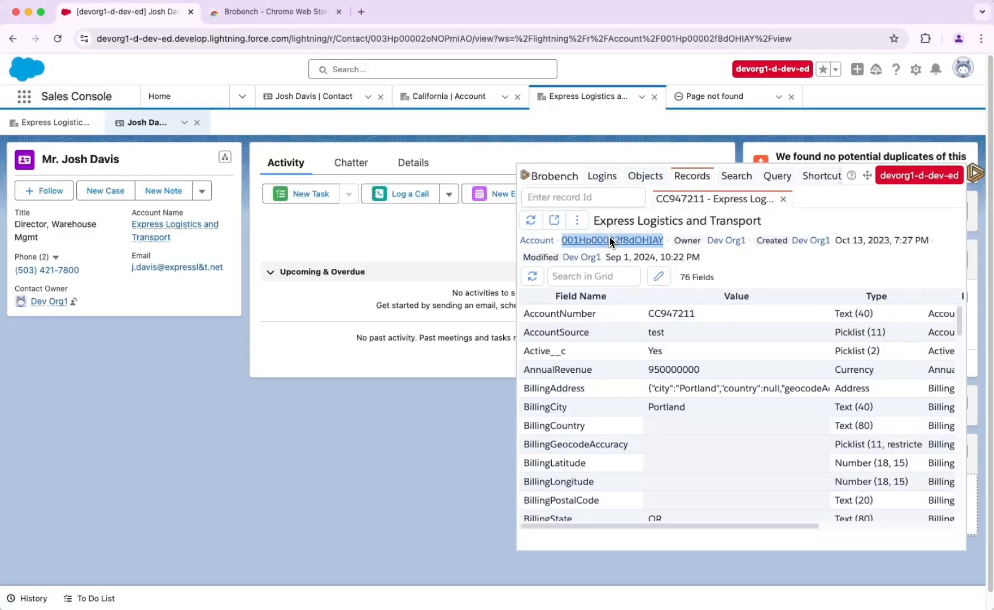
click(638, 224)
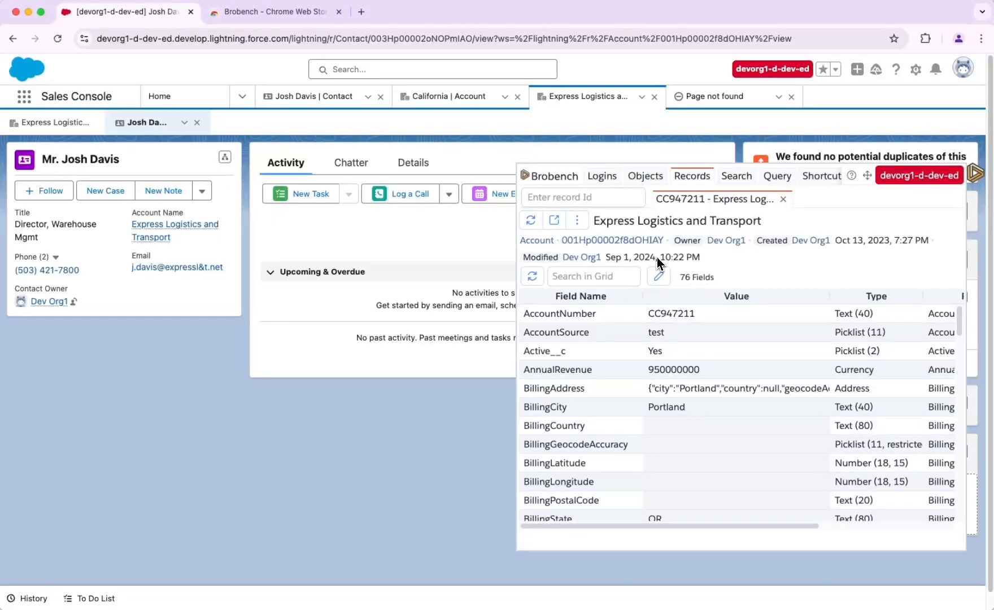
click(726, 240)
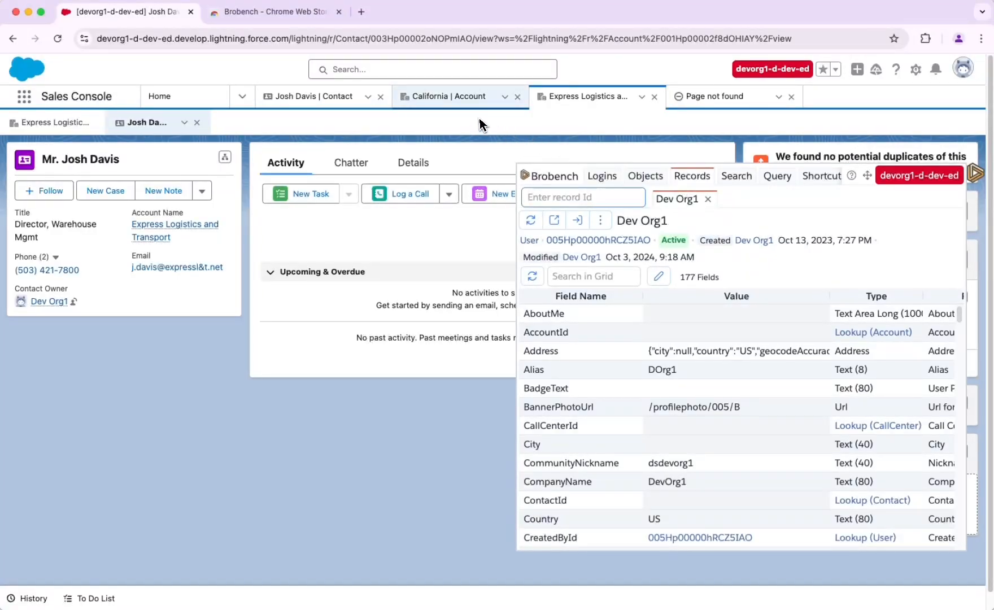
Switch back to the California account to load its record in Brobench.
click(442, 100)
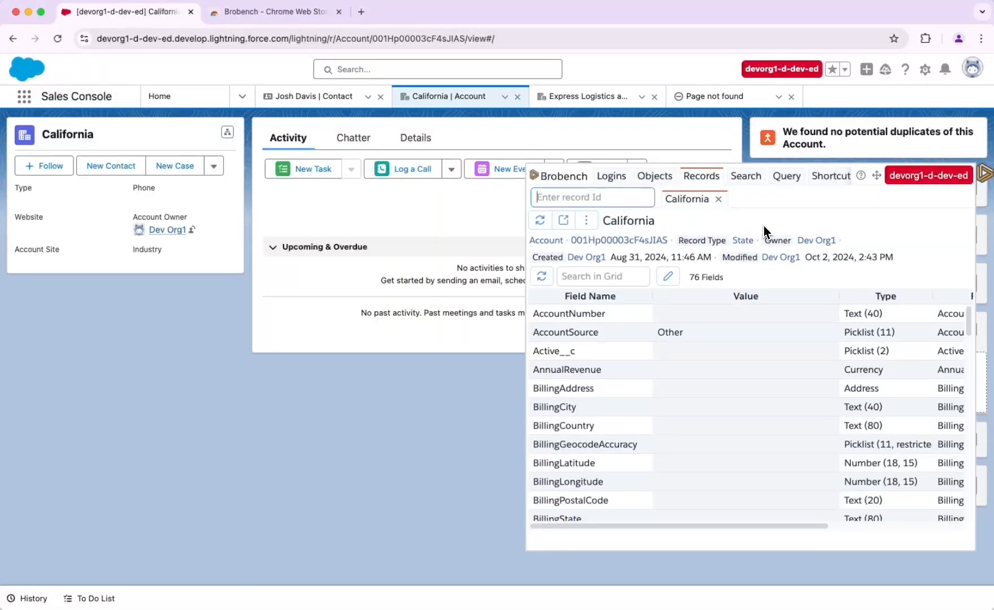
click(774, 223)
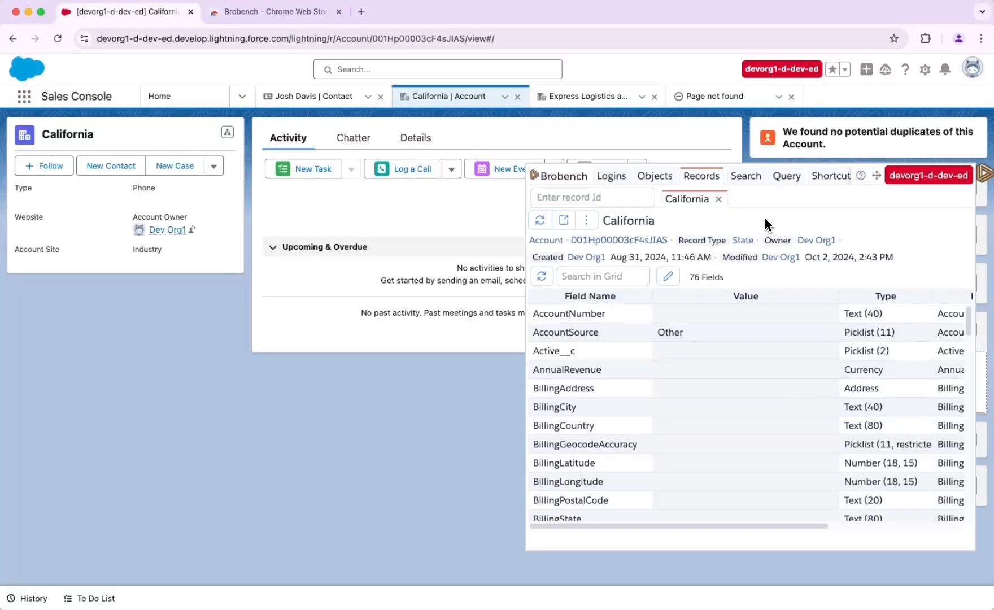
Search the org's users in Brobench for "dev".
click(742, 176)
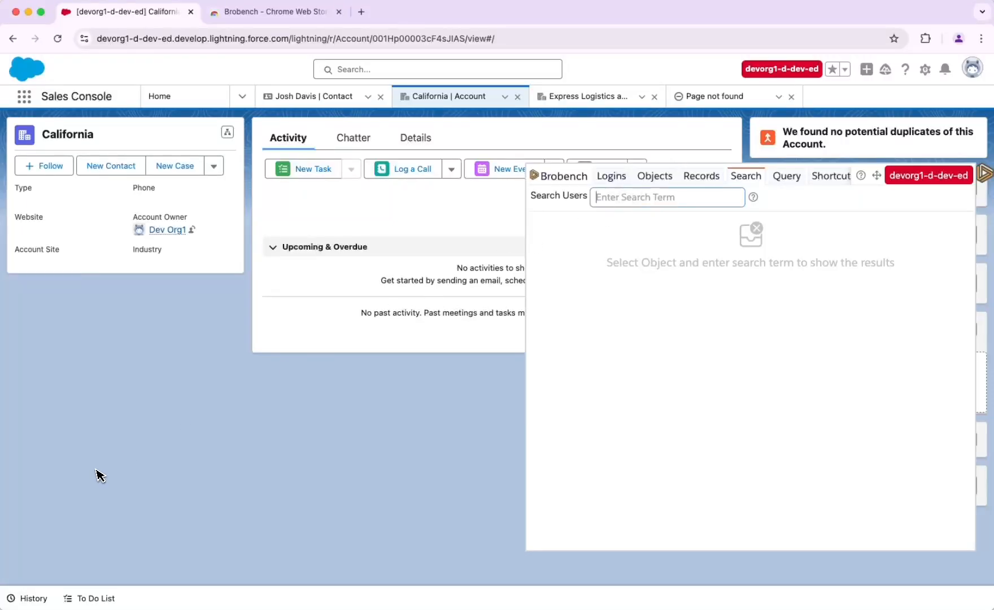
text(dev)
key(Return)
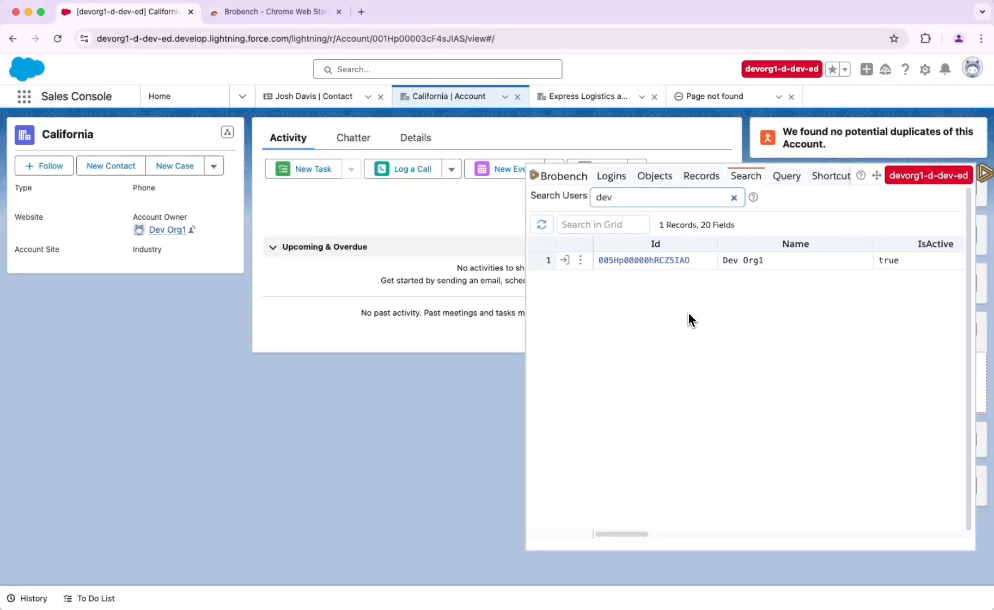
Display the Login as URL for the found user, review the browser options for opening the link, and close the dialog.
click(580, 261)
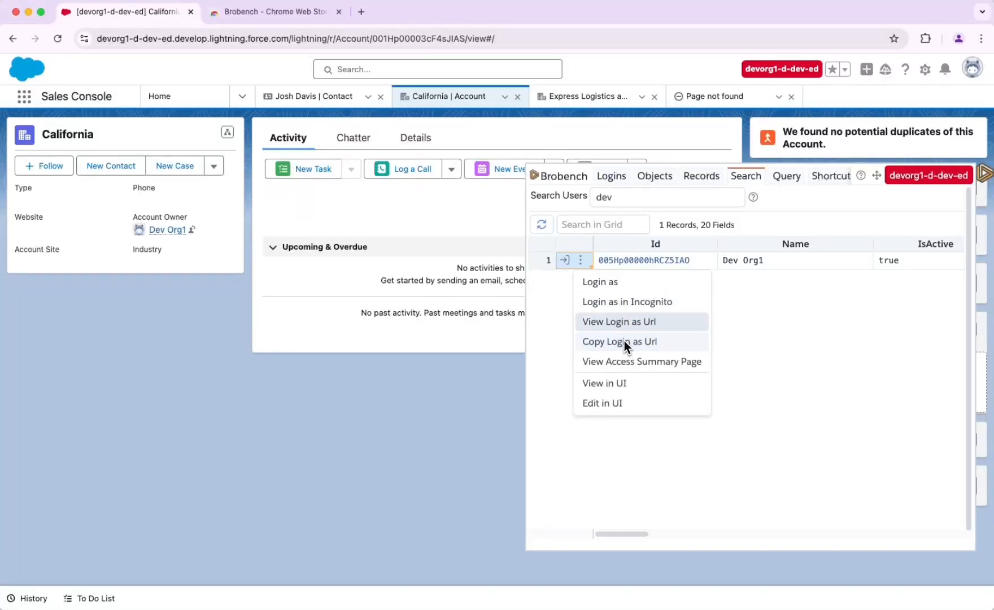
click(621, 325)
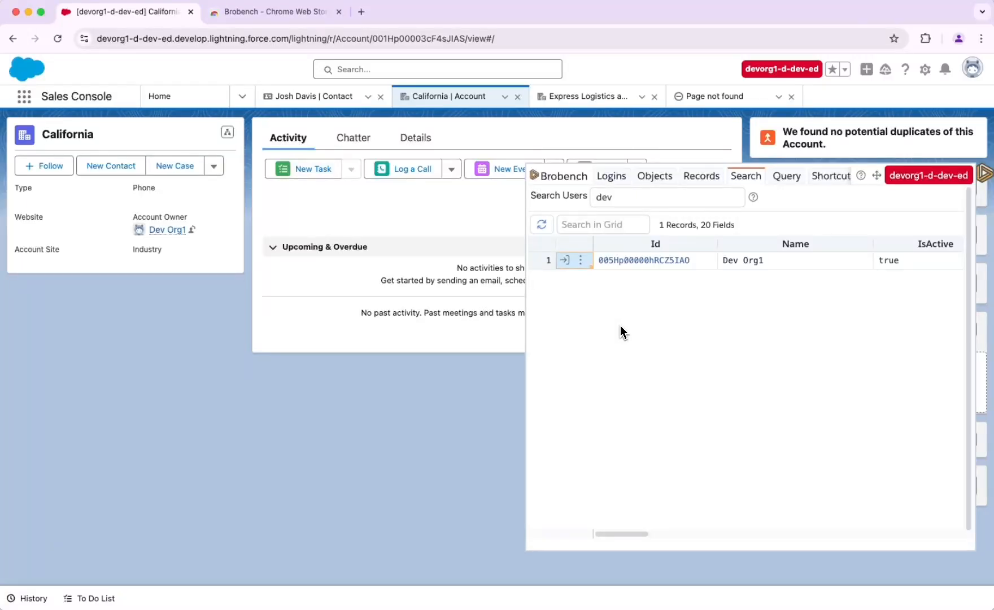
right_click(635, 374)
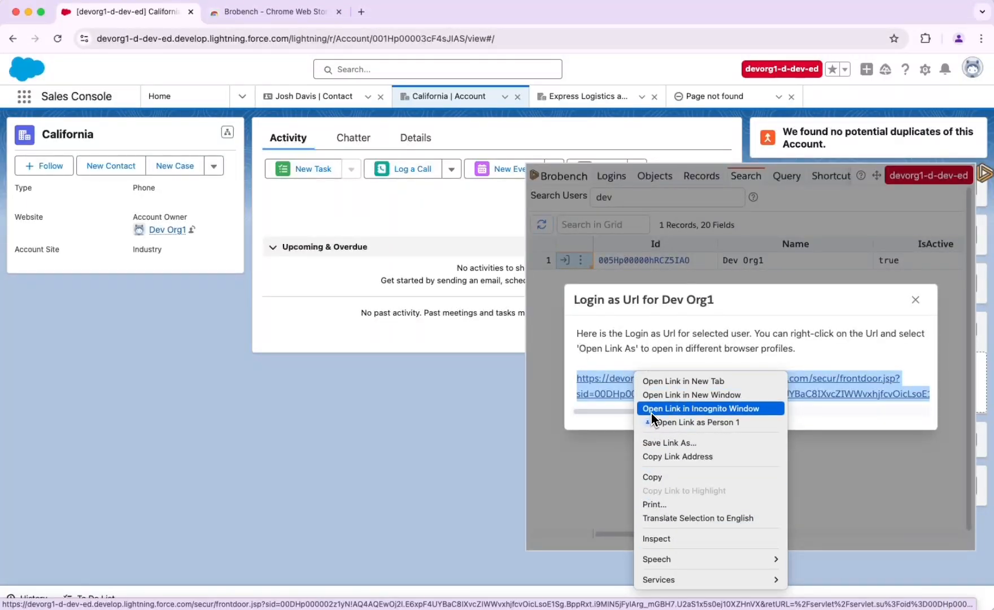
click(680, 424)
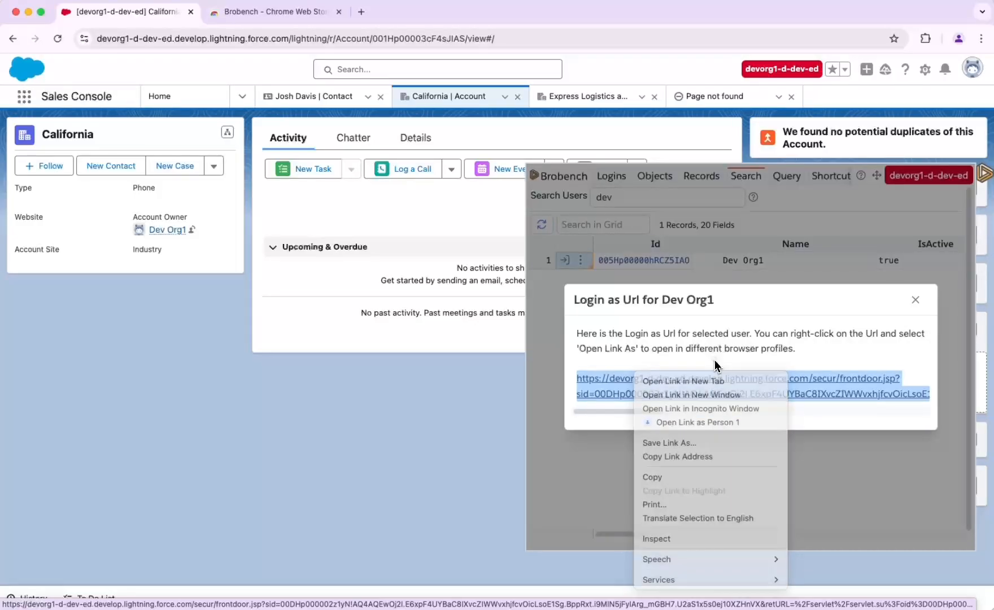
click(915, 299)
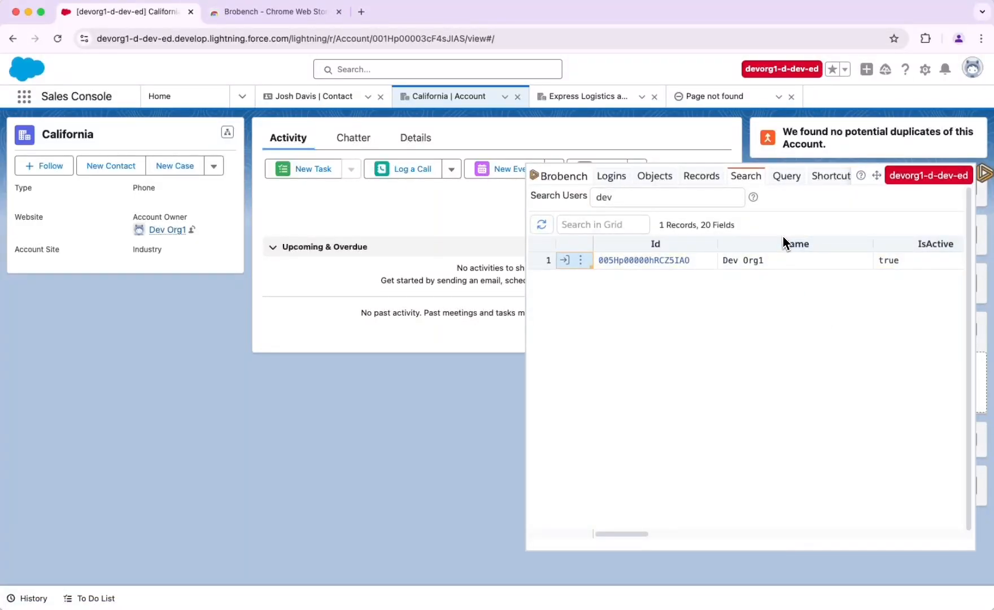
Write the query "select id, name from account" in the Brobench query editor and execute it.
click(787, 181)
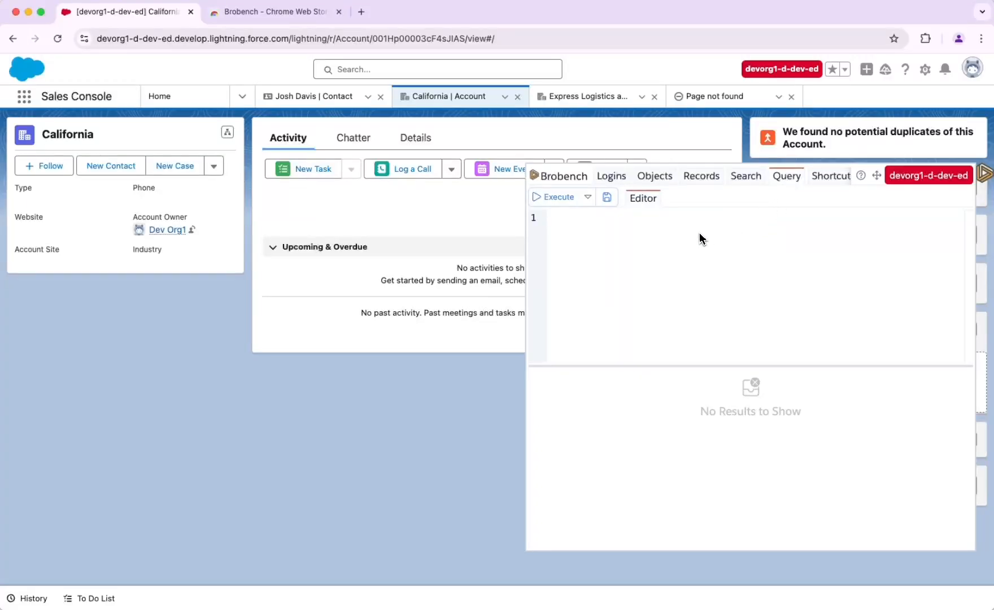
text(select id)
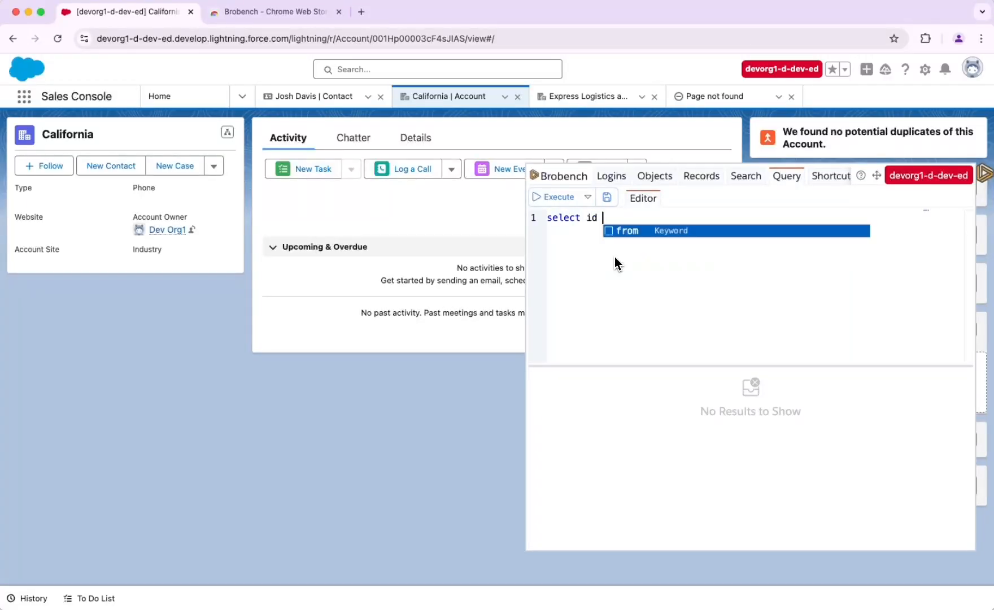
key(BackSpace)
text(, name fr)
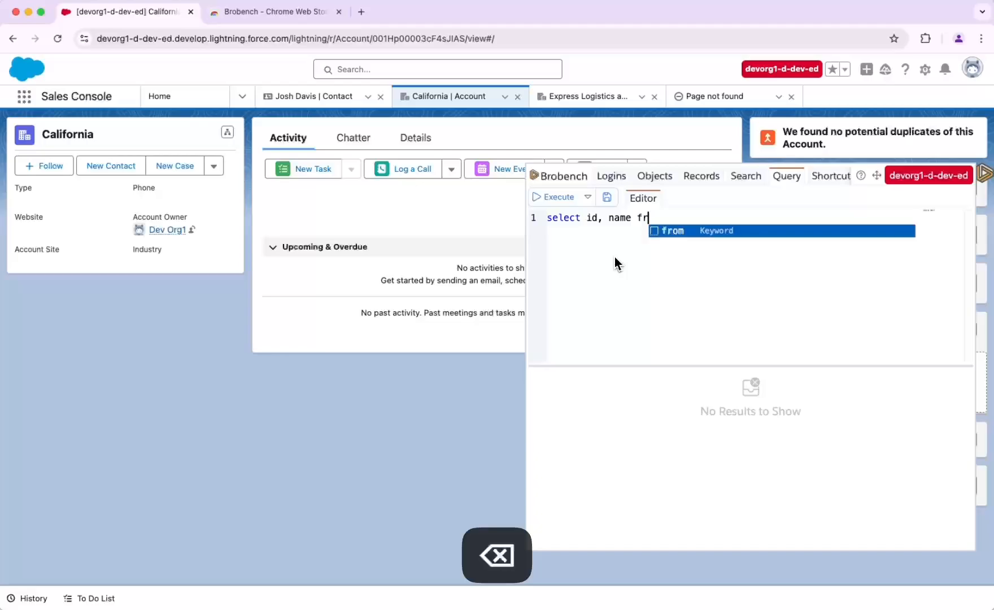
key(BackSpace)
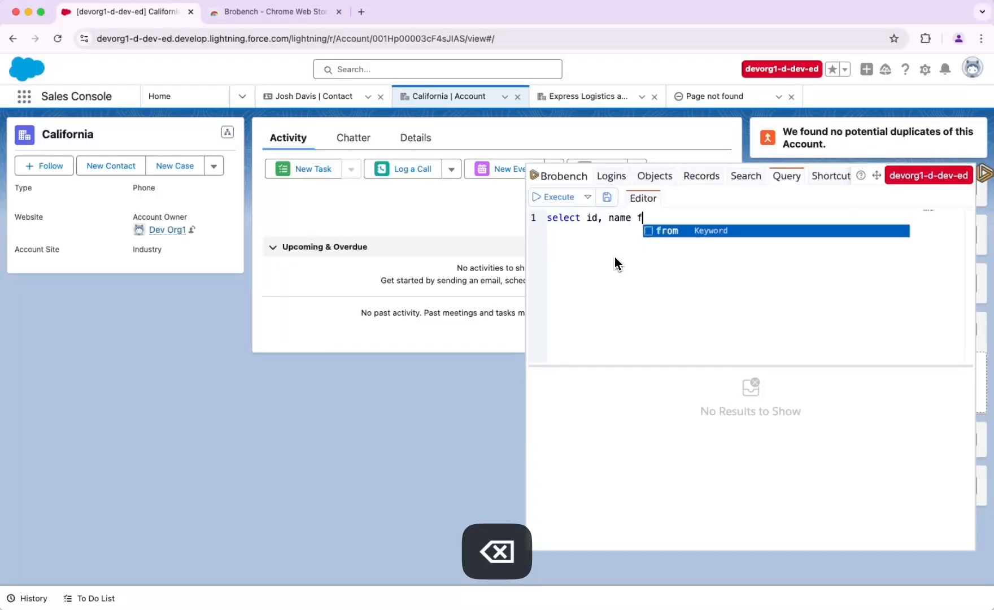
text(rom account)
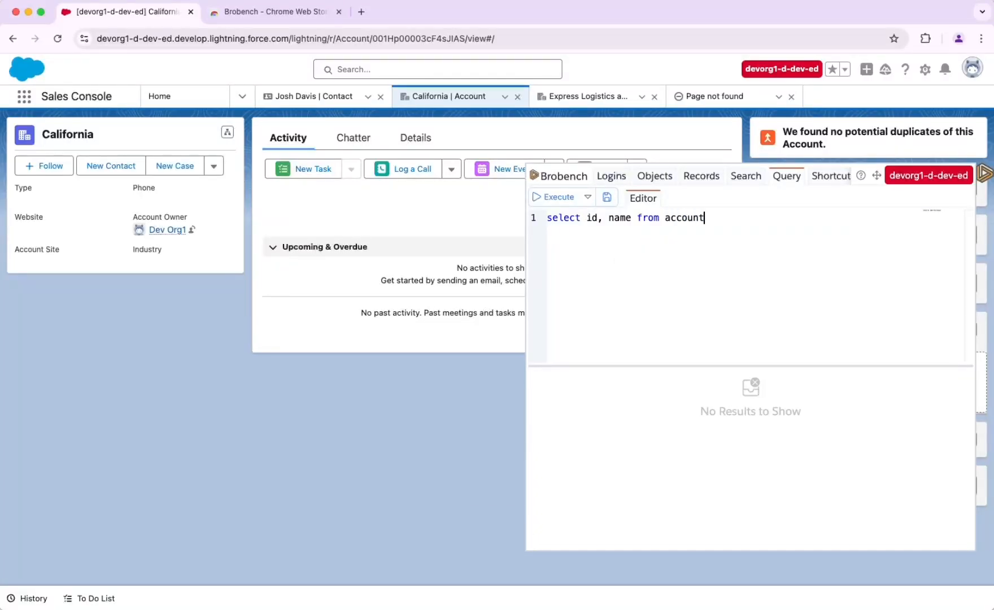
key(super+Return)
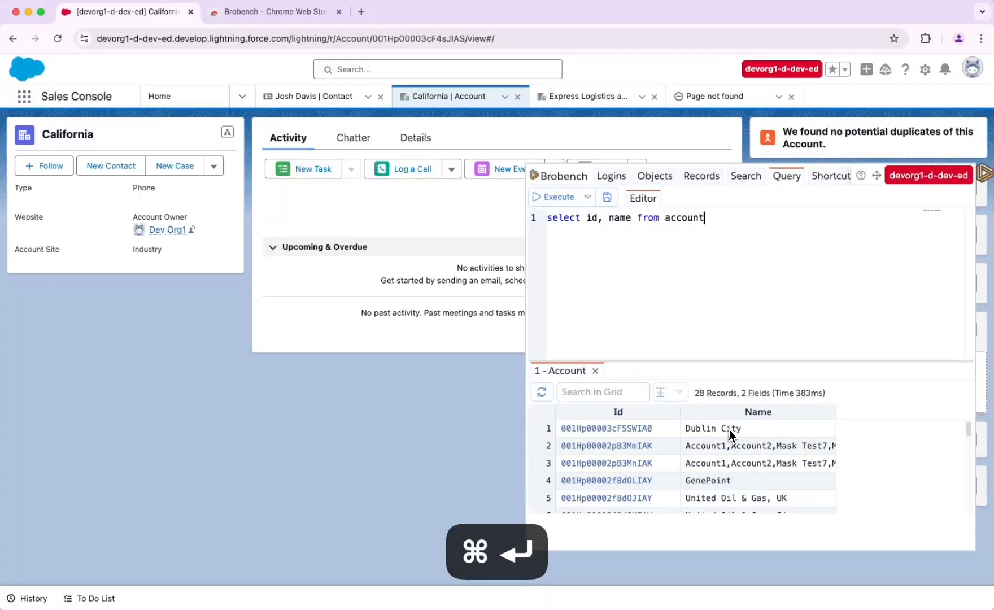
Enlarge the query results area and look through the returned account records.
drag(760, 362, 762, 343)
scroll(750, 444, down, 5)
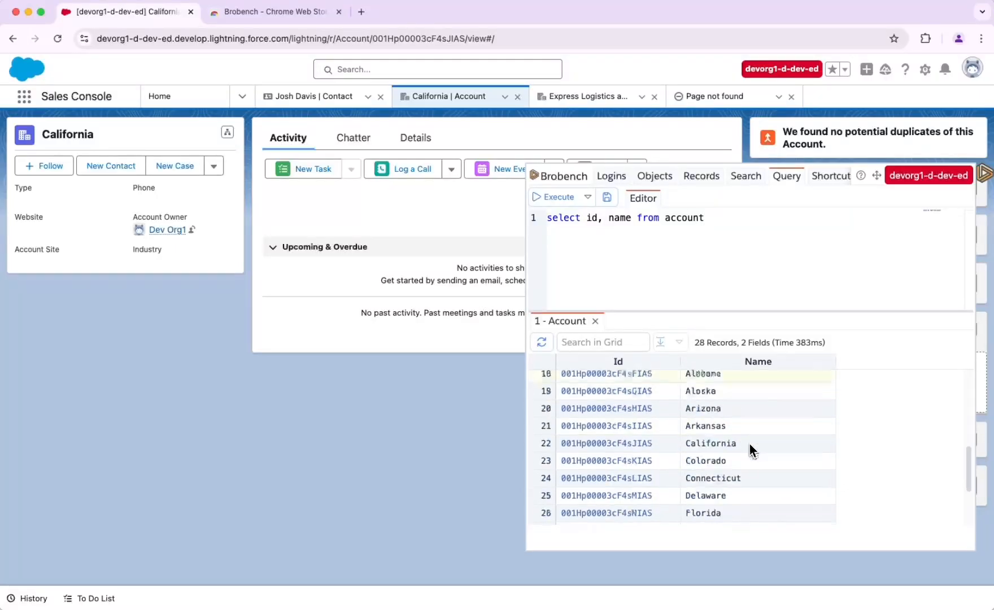
scroll(734, 429, up, 5)
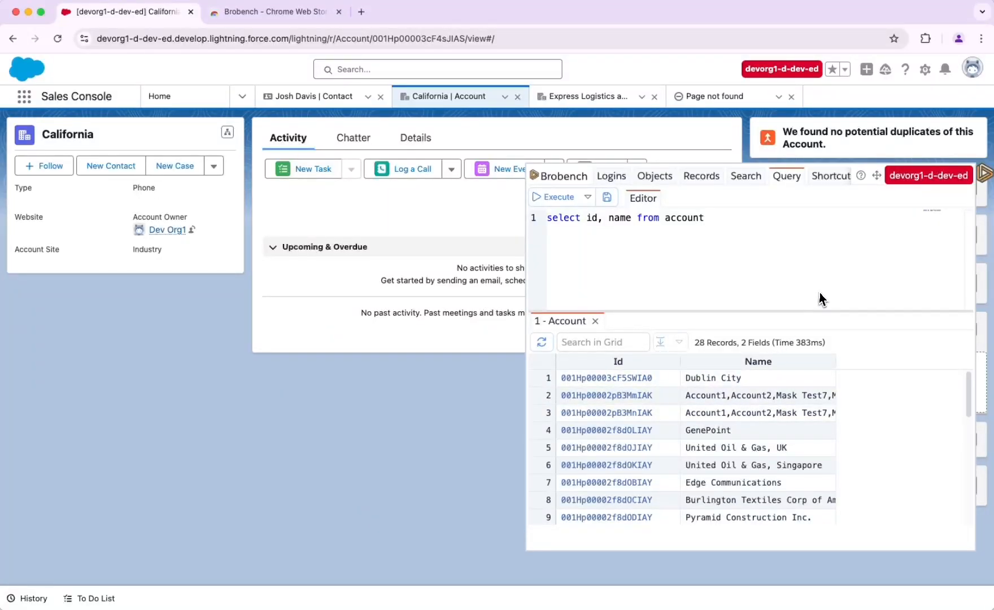
click(837, 271)
Hide the Brobench popup and highlight the connection name box in the Salesforce header.
click(985, 174)
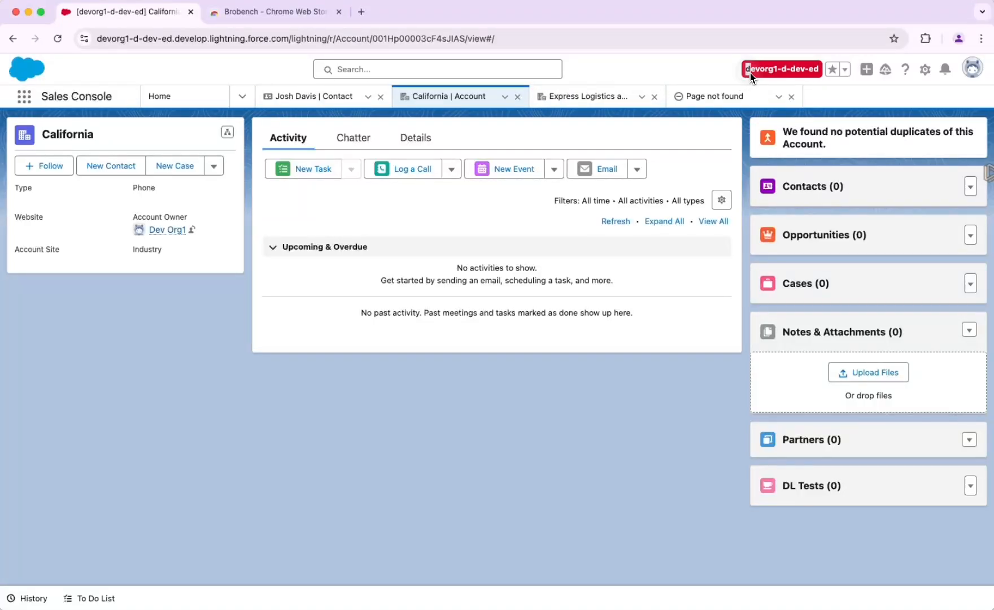
drag(751, 77, 825, 72)
click(814, 69)
Open the current connection's settings in Brobench and change its color to orange-brown.
click(988, 174)
click(932, 177)
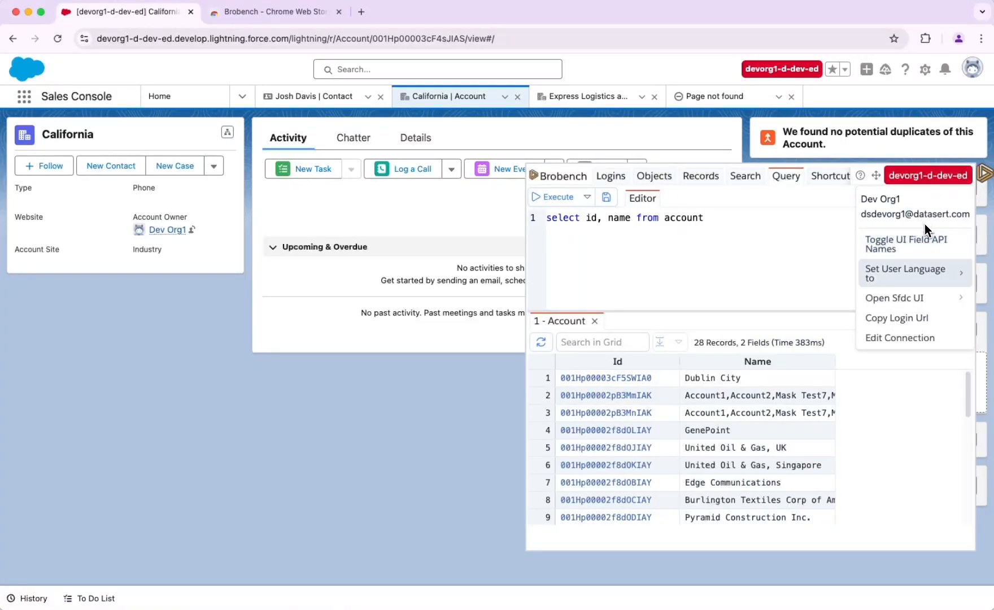
click(915, 338)
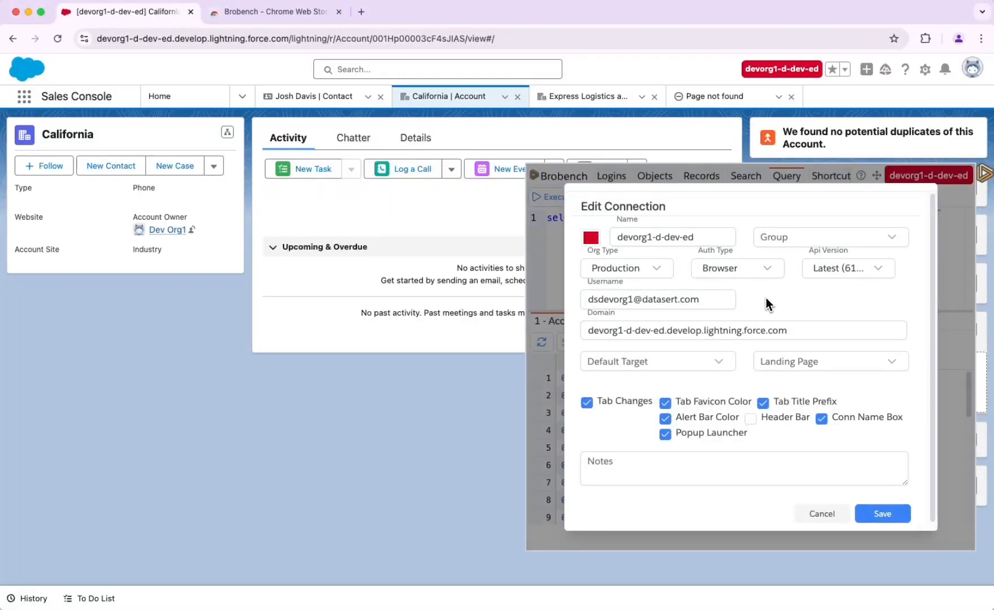
click(593, 238)
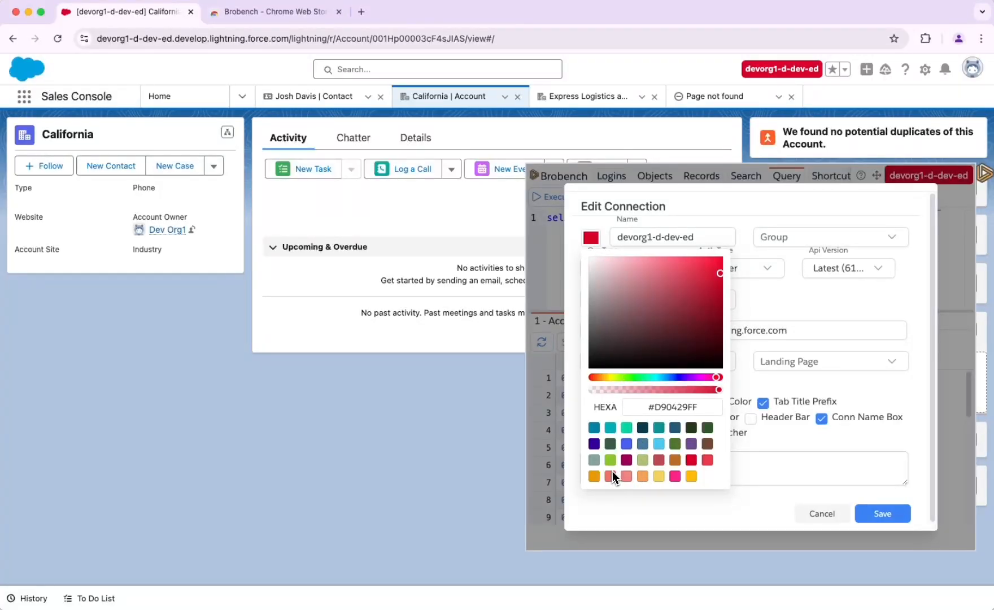
click(676, 460)
click(794, 317)
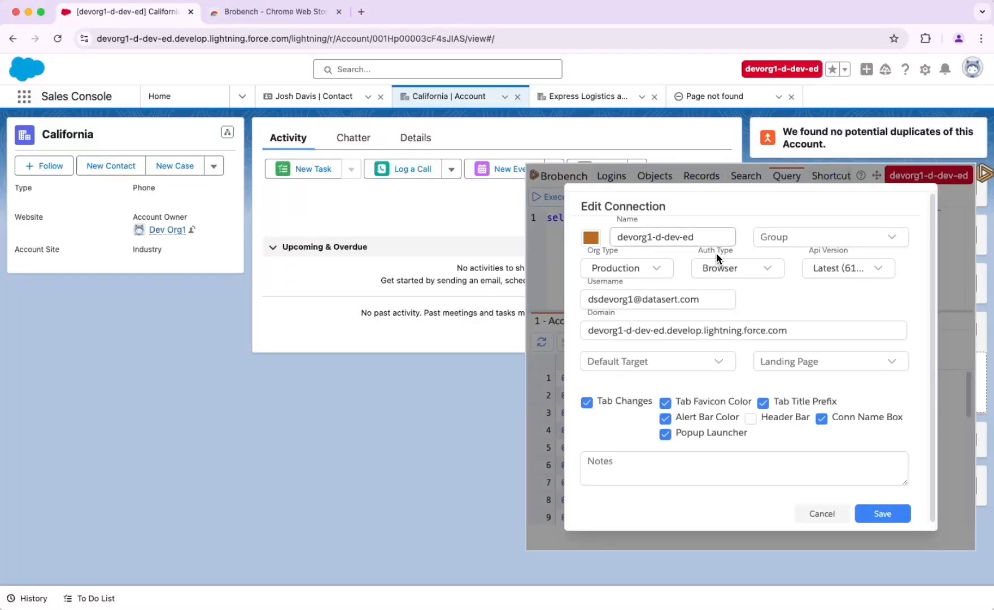
Rename the connection to devorg, save it, and reload the California account page to apply the changes.
drag(713, 242, 582, 240)
text(devorg)
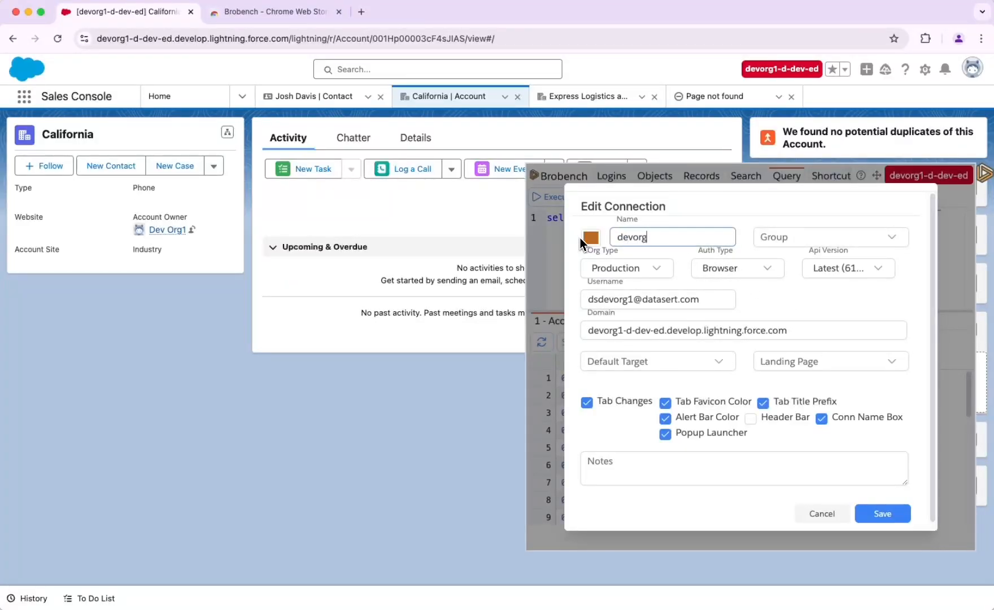
click(763, 292)
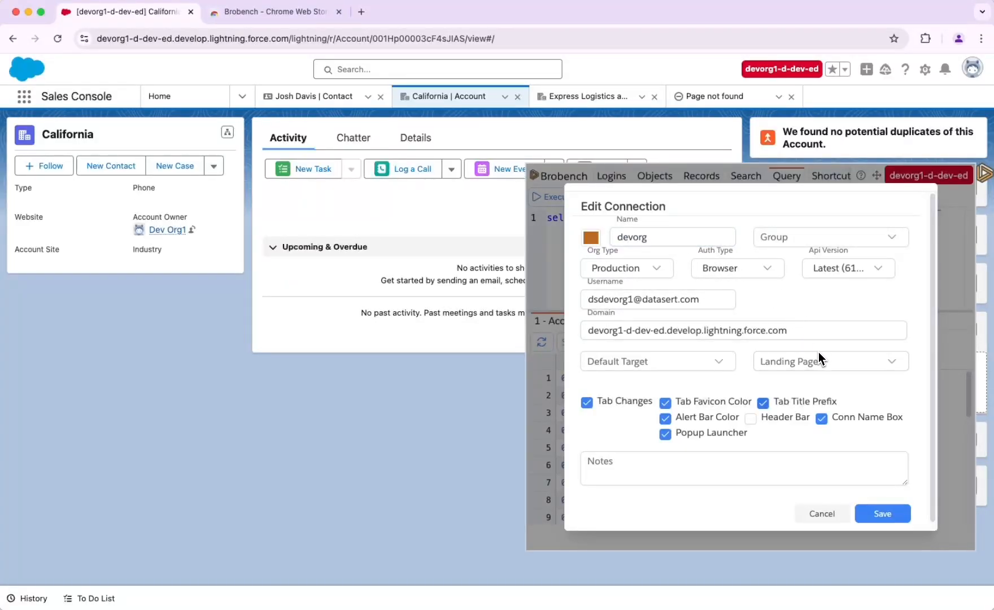
click(890, 240)
click(868, 215)
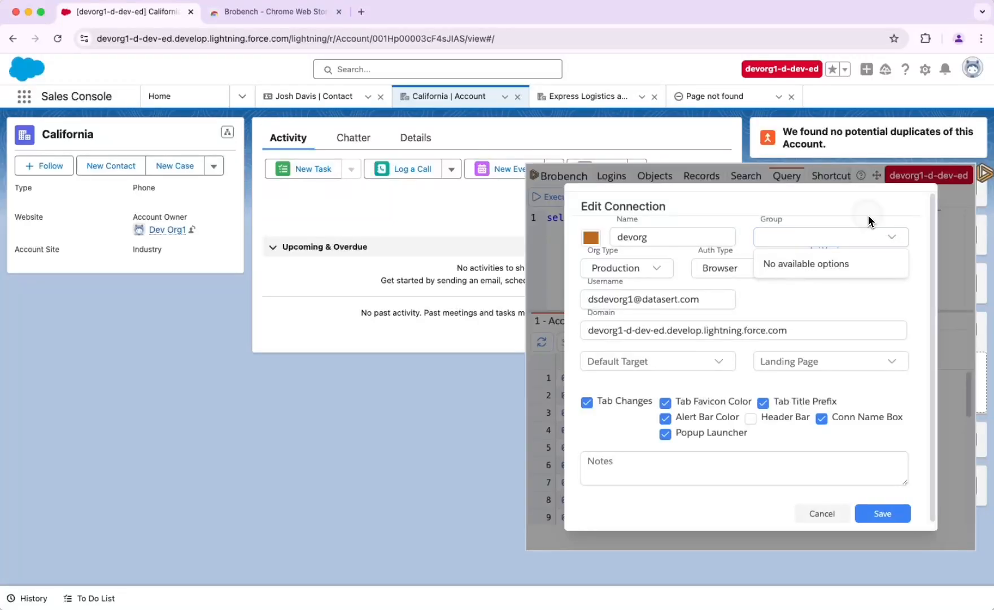
click(891, 512)
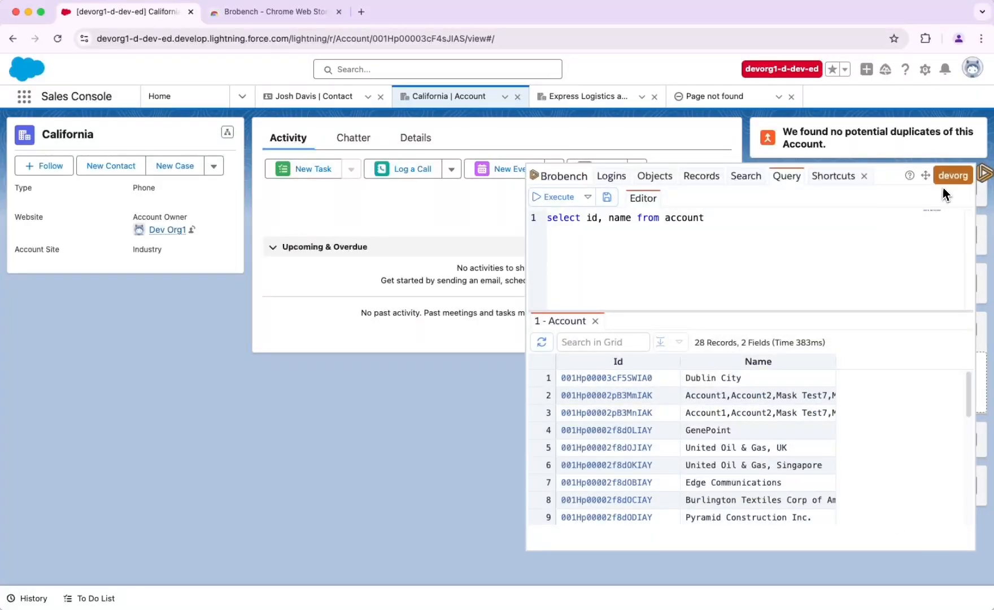
click(980, 173)
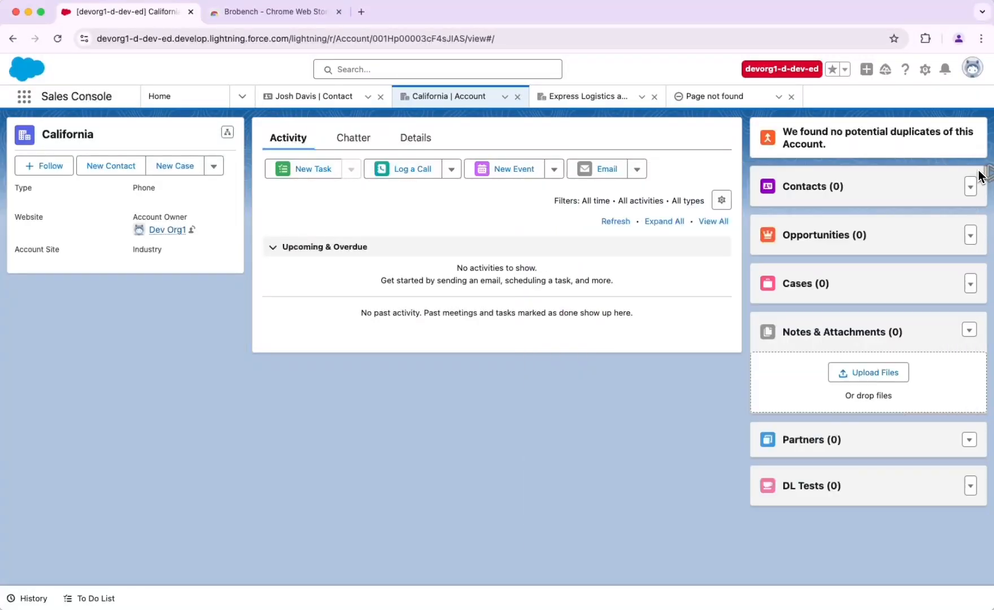
click(58, 38)
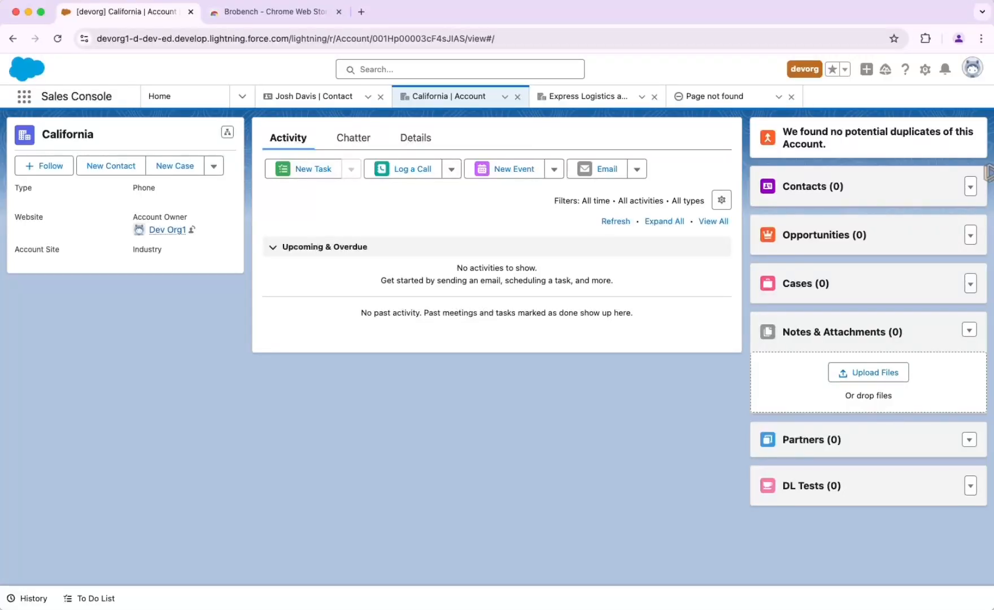
Open the Brobench popup's California record in a full browser tab, and close that tab again.
click(986, 175)
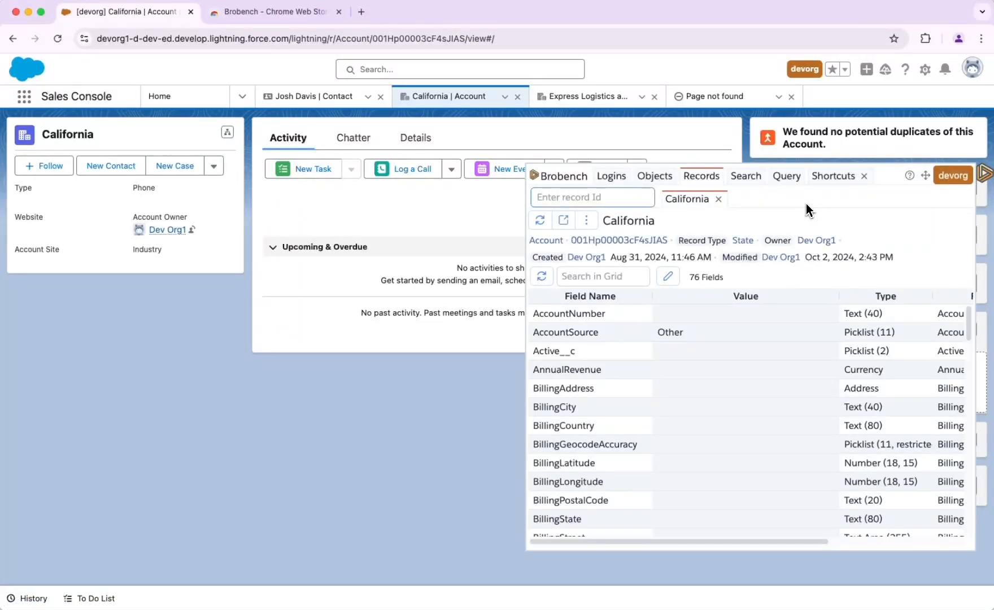
click(927, 176)
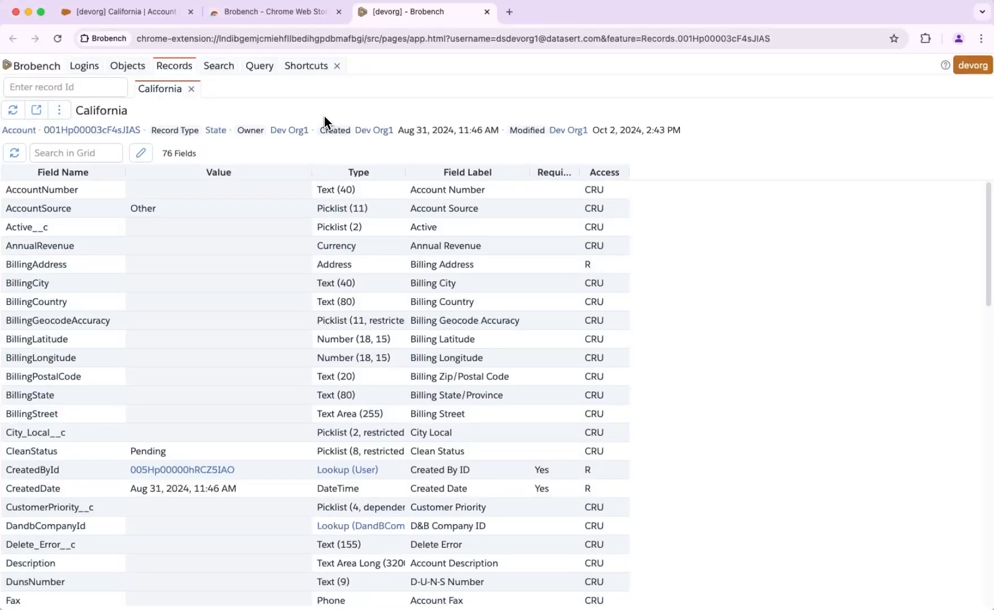
click(482, 16)
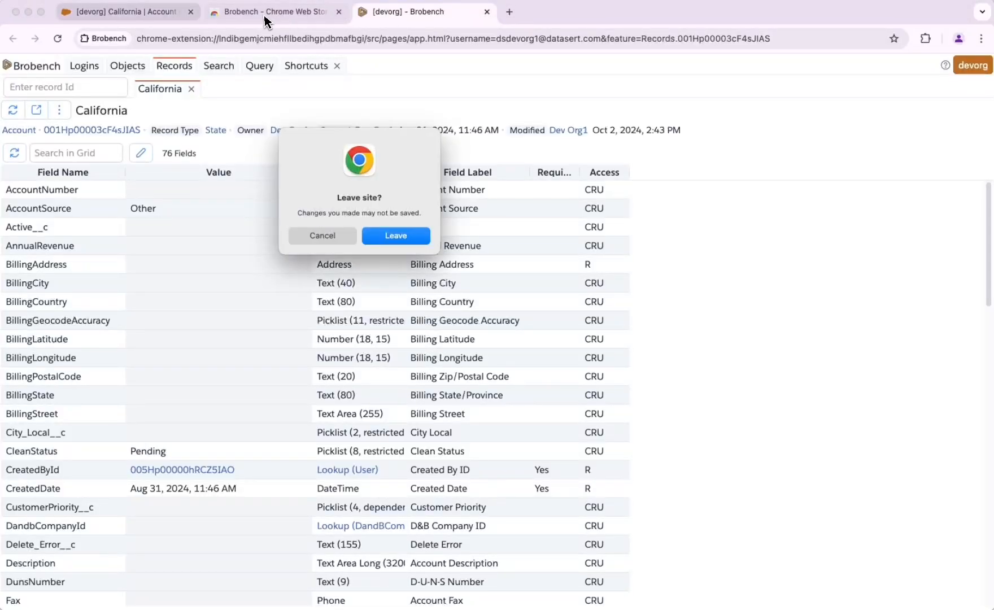
click(395, 232)
click(170, 17)
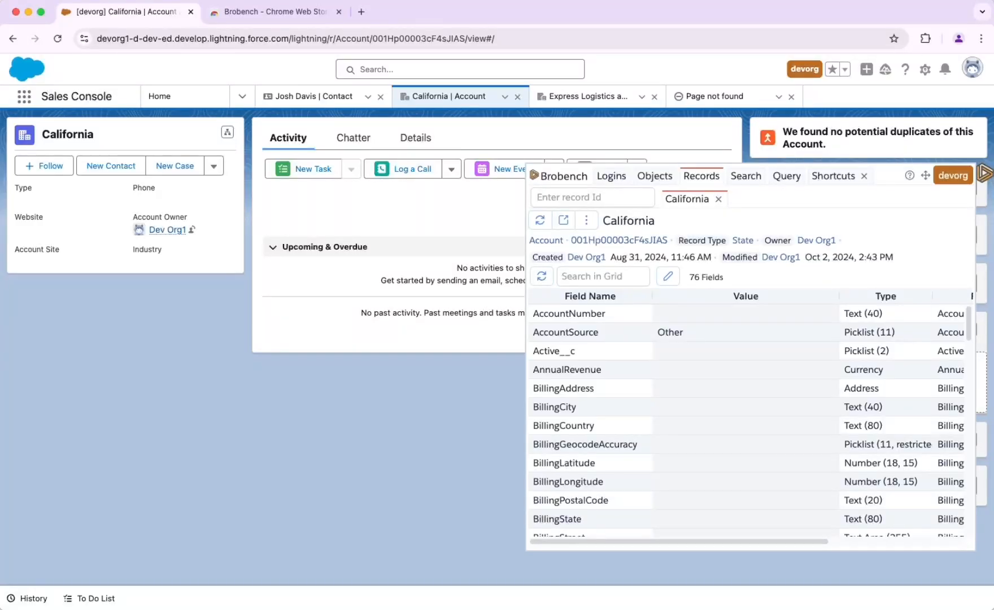
Close the Brobench popup, launch Brobench directly into a new browser tab, and switch to that tab to view the California record.
key(Escape)
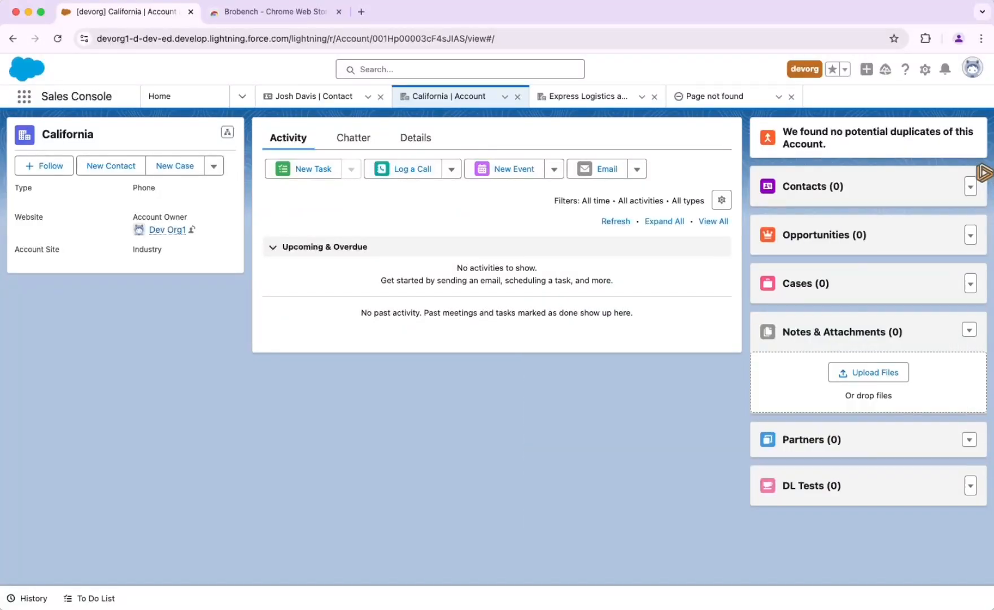
super+click(985, 174)
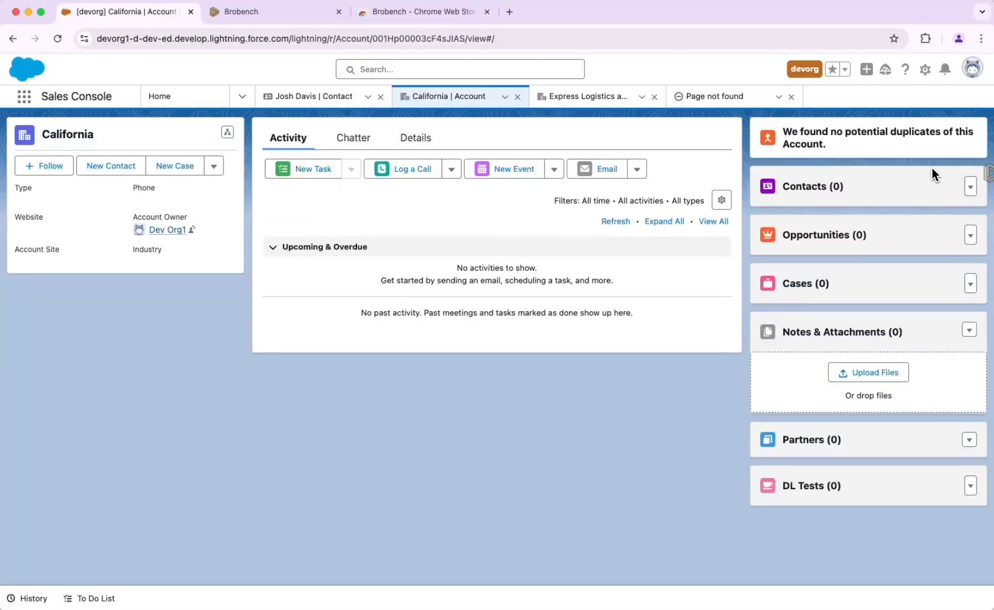
click(309, 14)
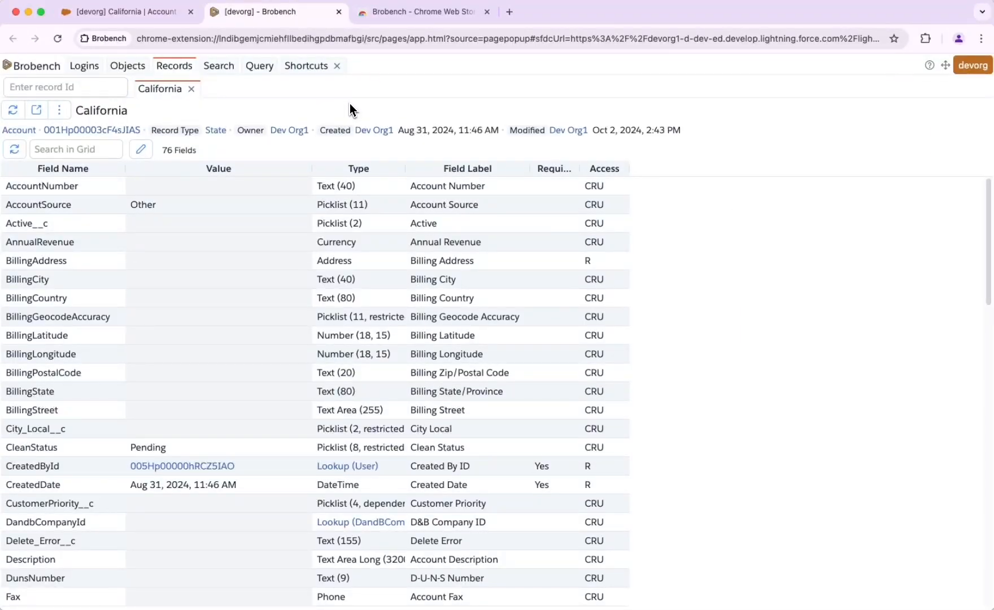
click(175, 17)
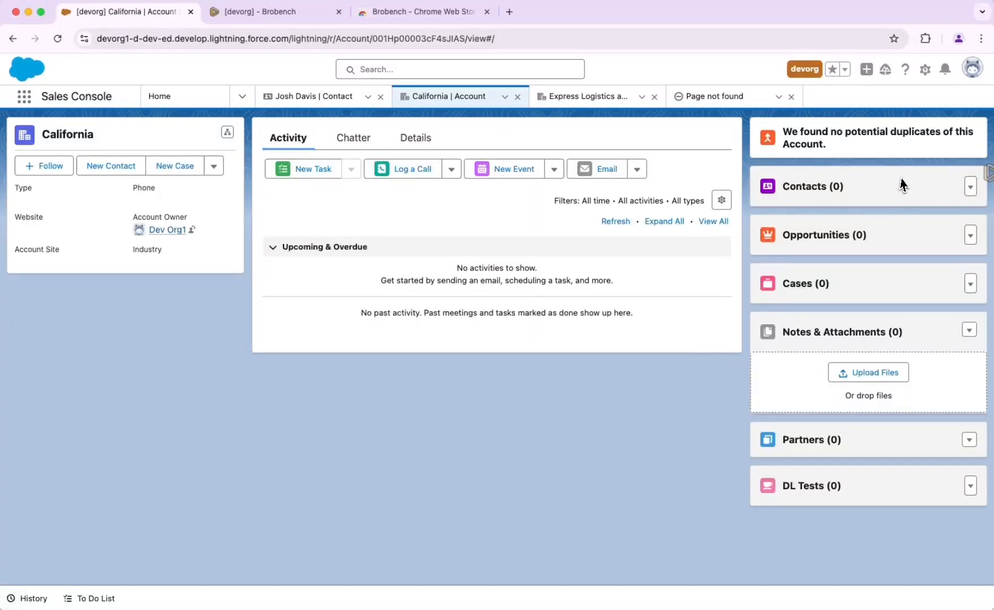
click(269, 16)
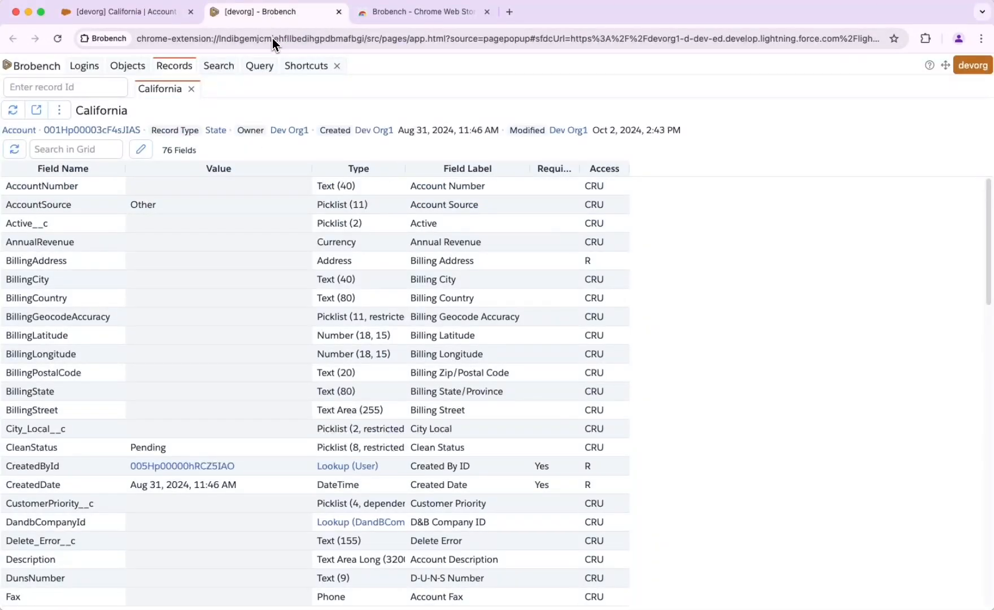
Return to the California account in Salesforce, open Brobench's Records help from its popup, and expand that help page into a full browser tab.
click(473, 37)
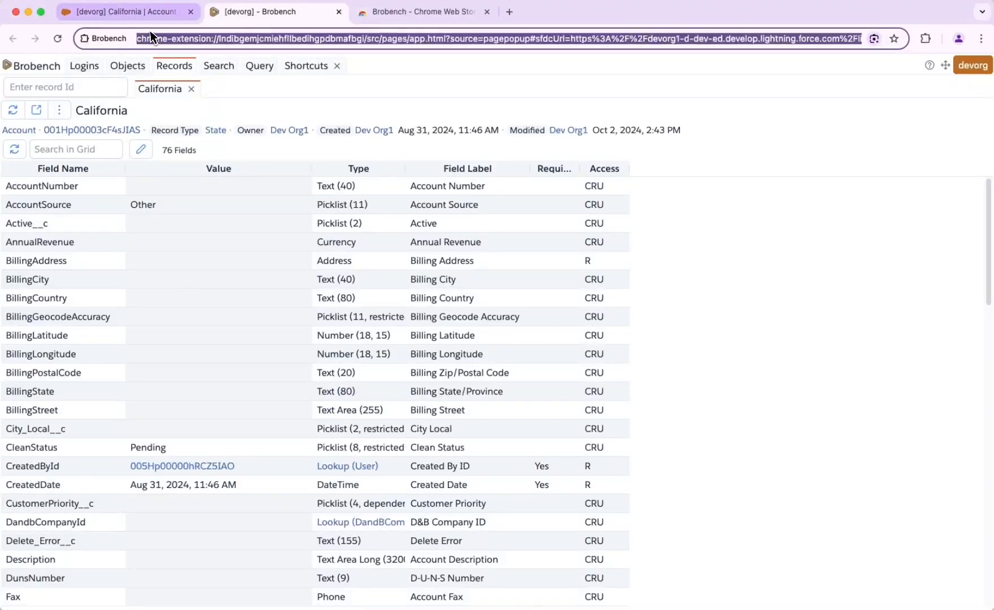
click(124, 12)
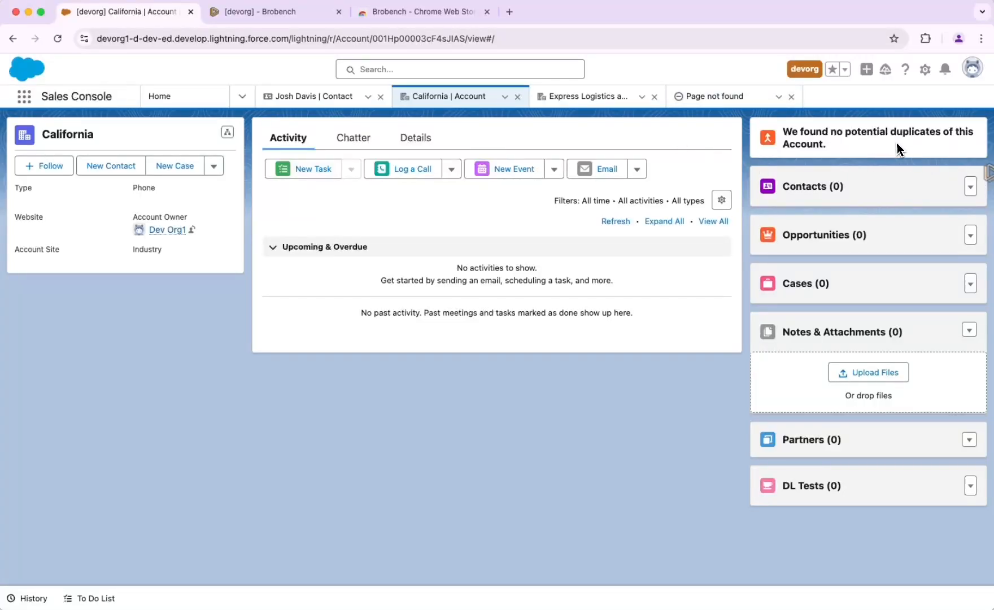
click(985, 177)
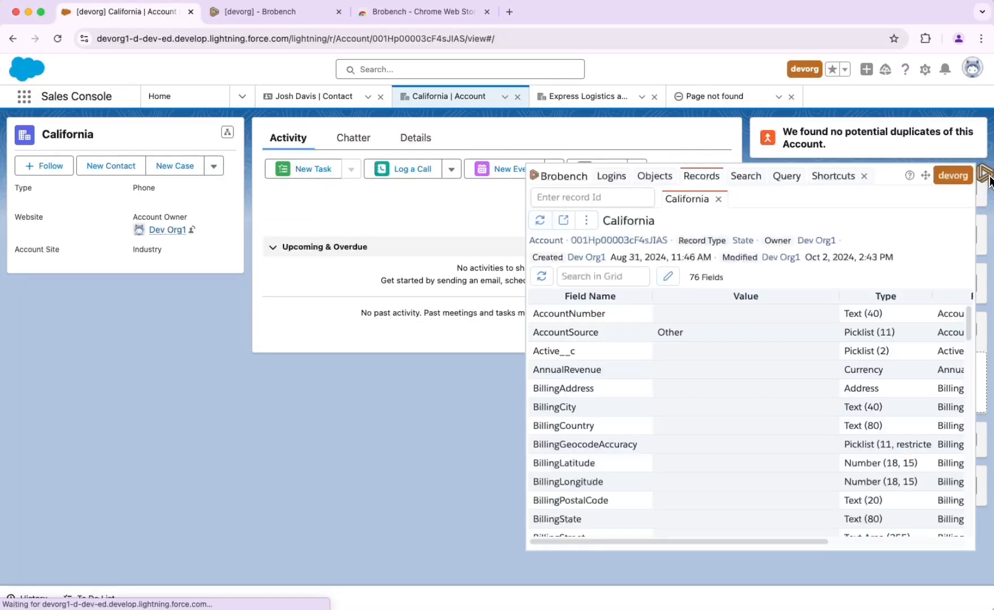
click(910, 177)
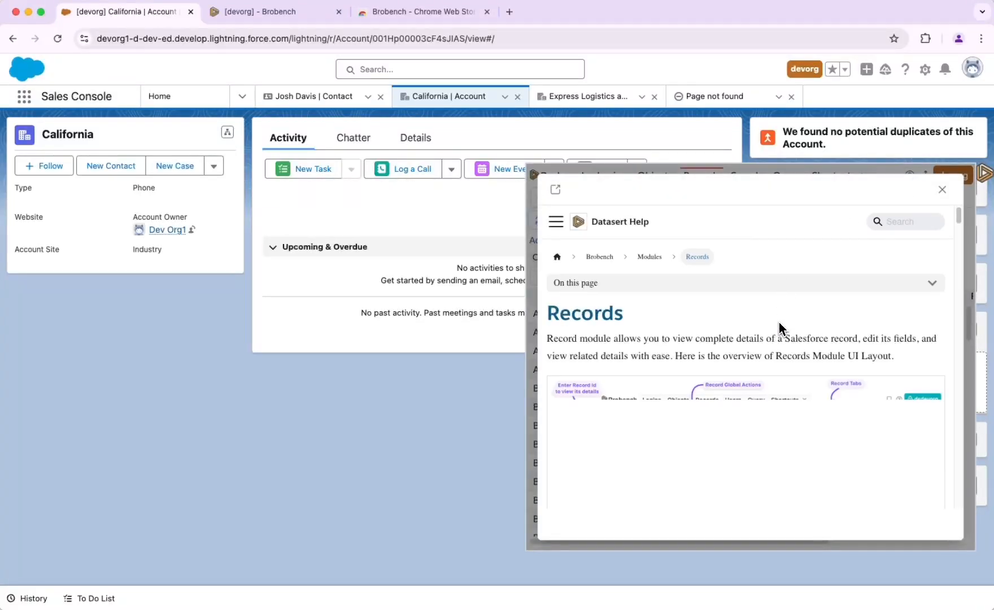
click(555, 189)
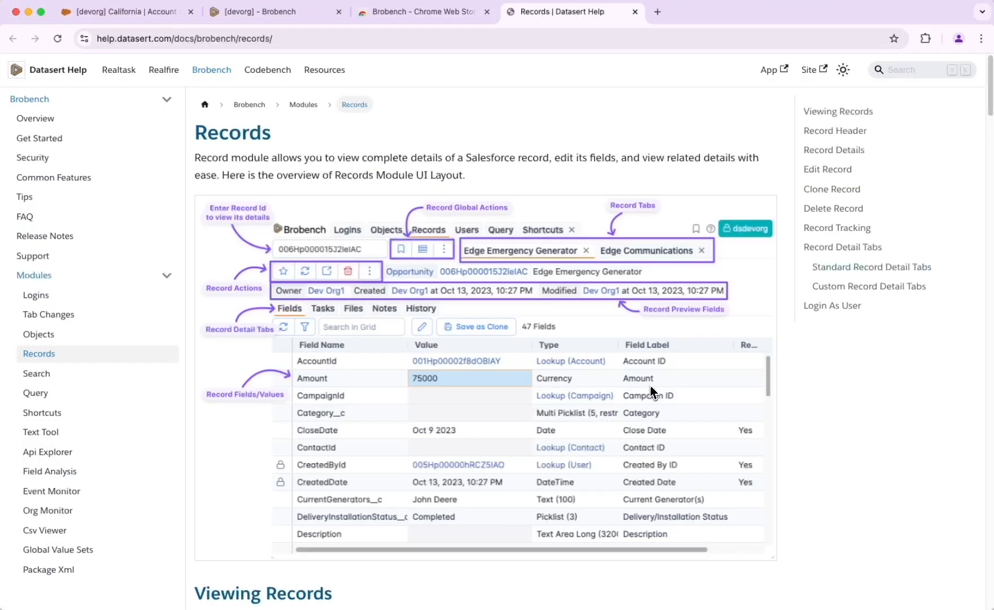
View the Query module documentation in Datasert Help, and open the Brobench Support page to examine its support contact e-mail.
click(62, 390)
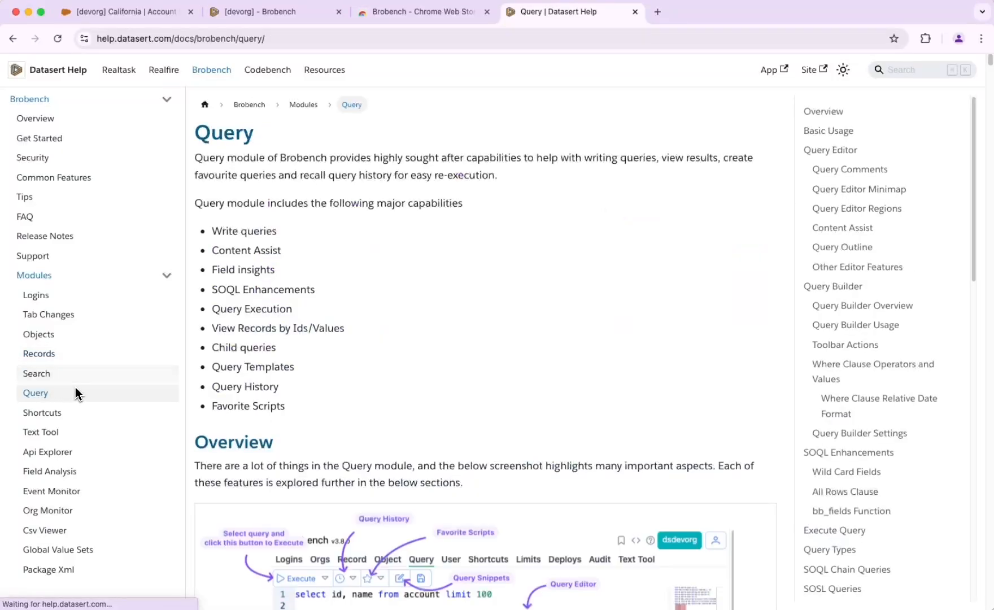
scroll(361, 291, down, 10)
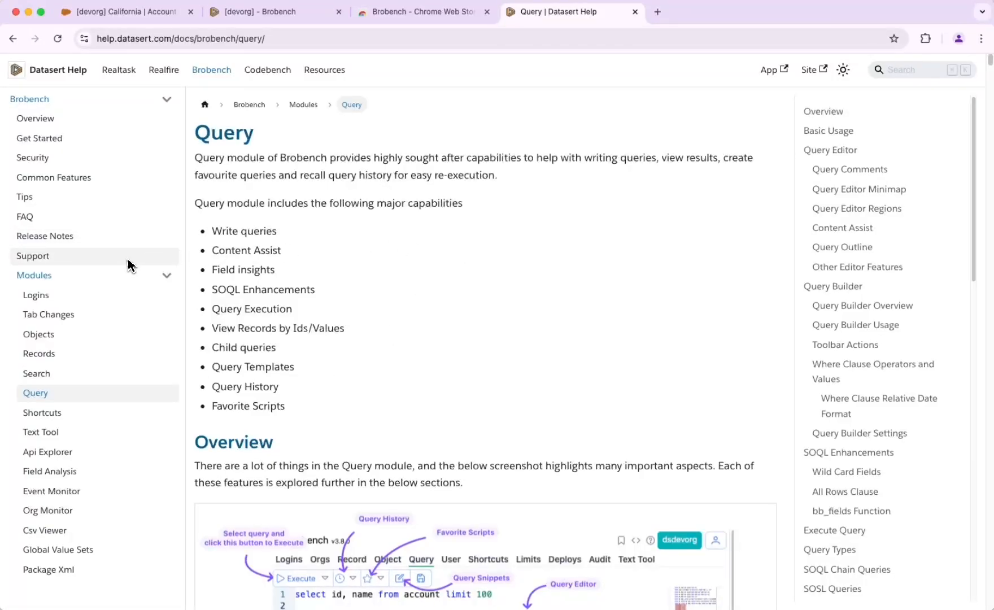
click(61, 259)
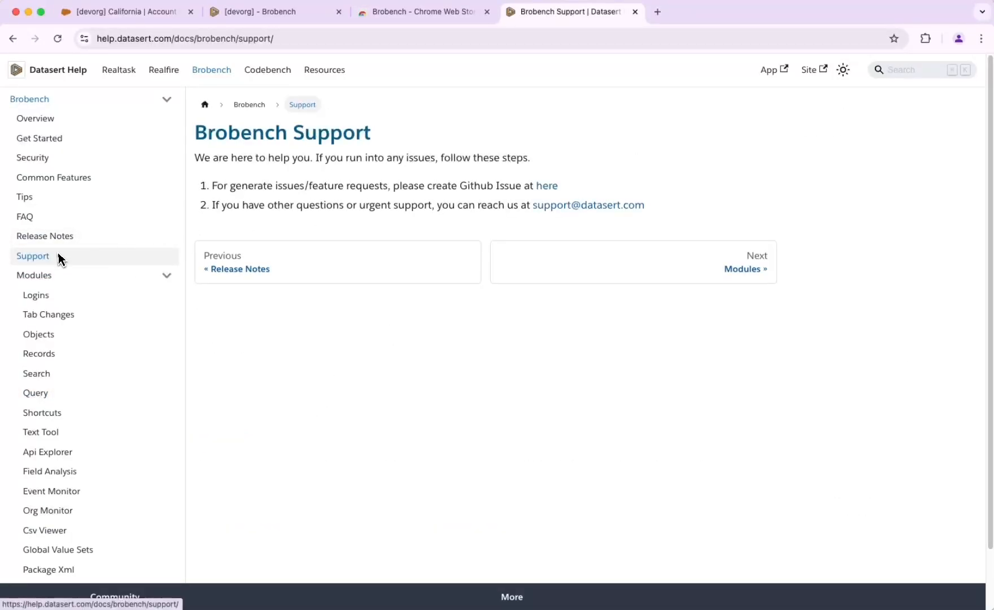
drag(646, 209, 535, 207)
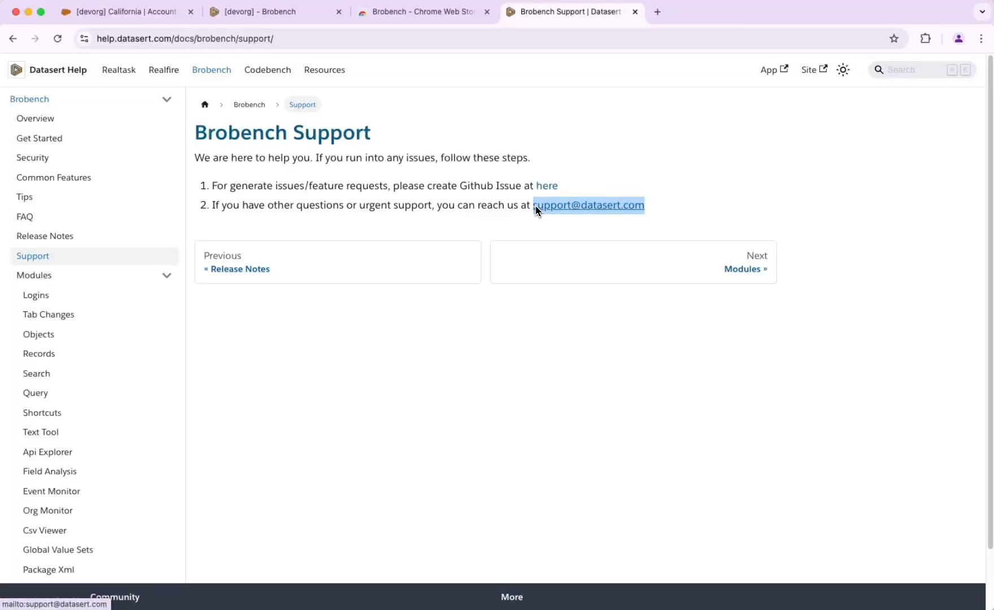
click(504, 205)
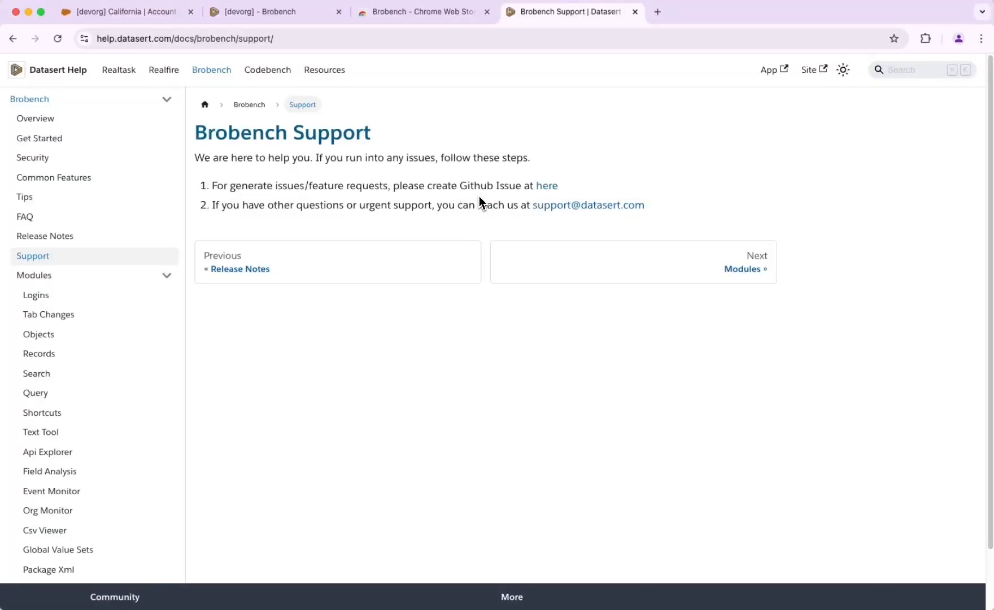
View the brobench-community GitHub issues page linked from the support instructions, close it, and return to the California account in Salesforce.
click(546, 187)
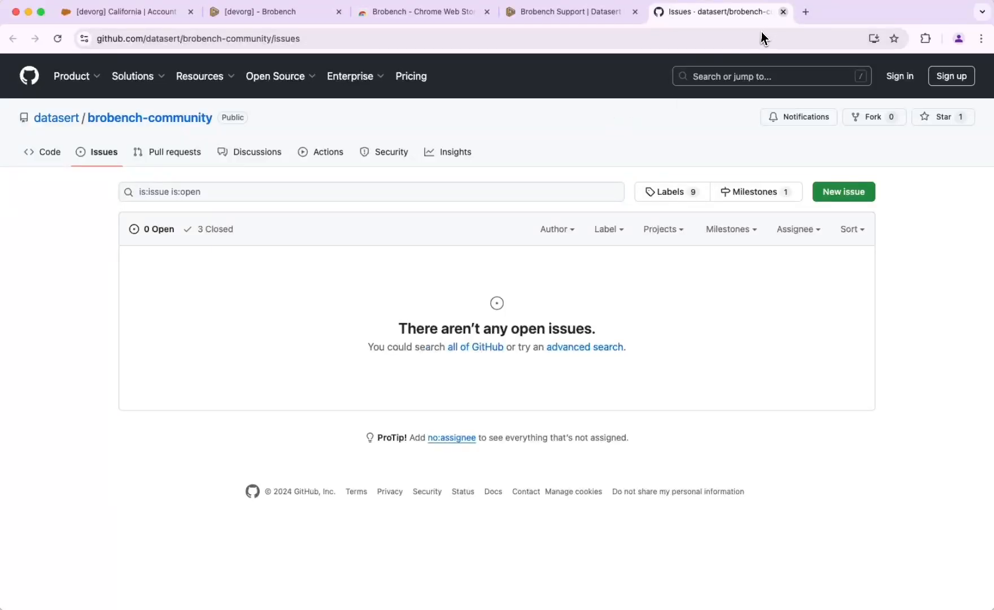
click(783, 11)
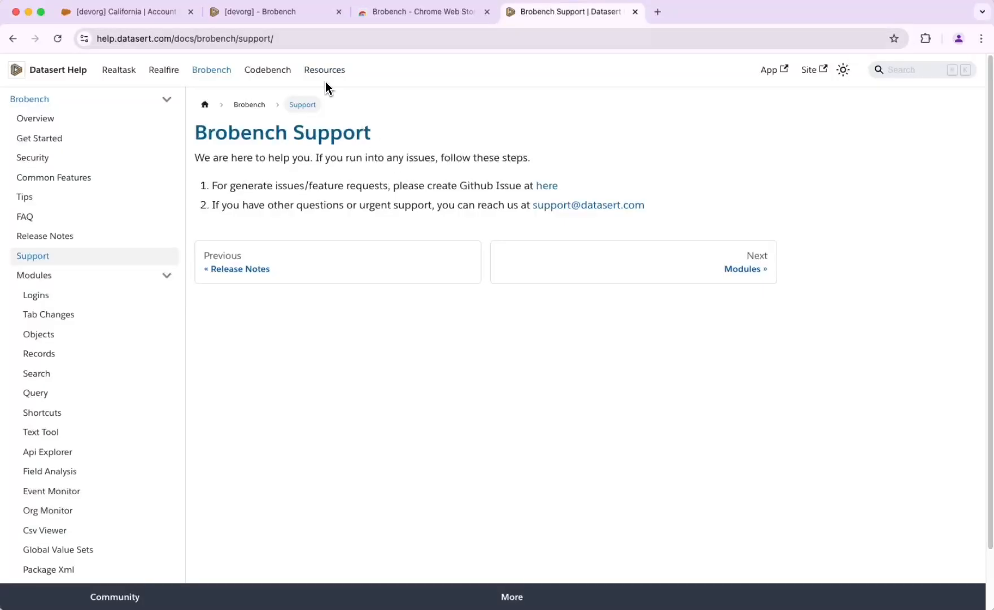
click(185, 19)
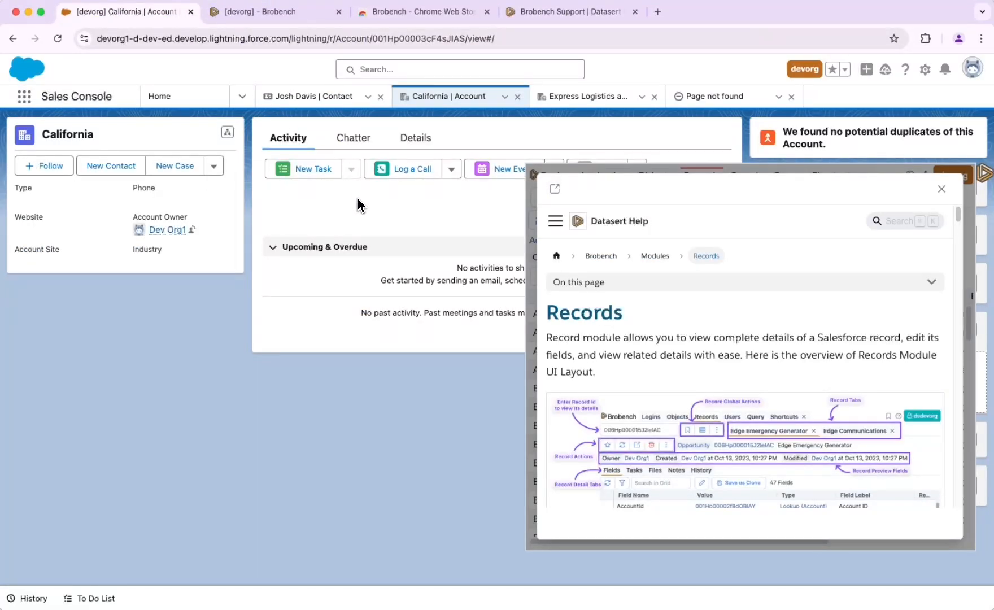